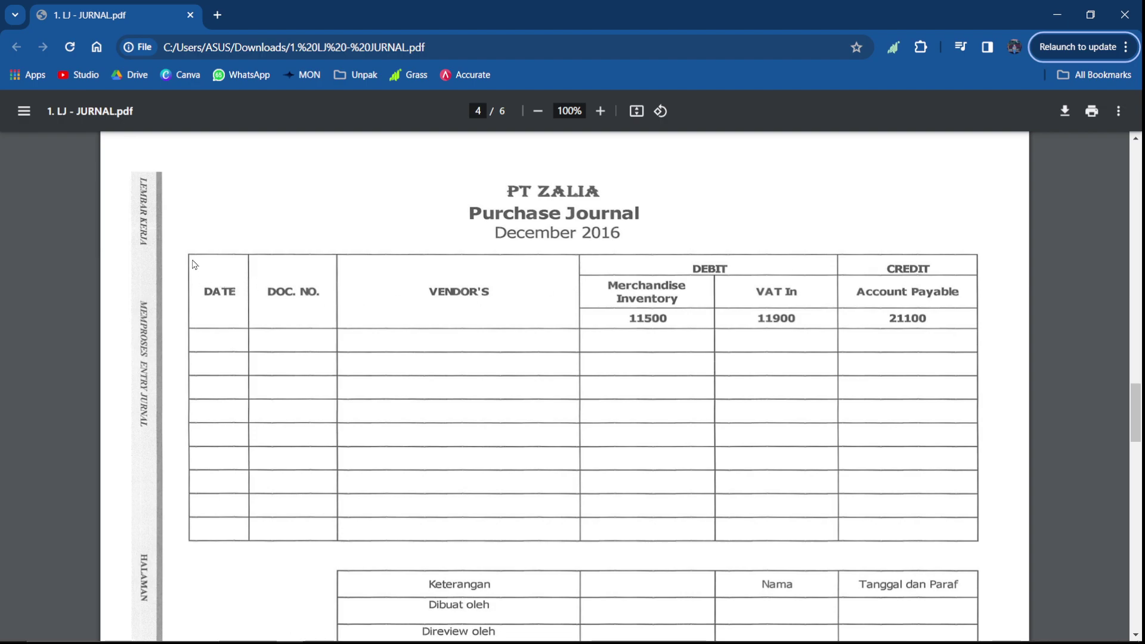
Switch to the Excel workbook and enter the company name PT ZALIA in cell A1.
key("alt+Tab")
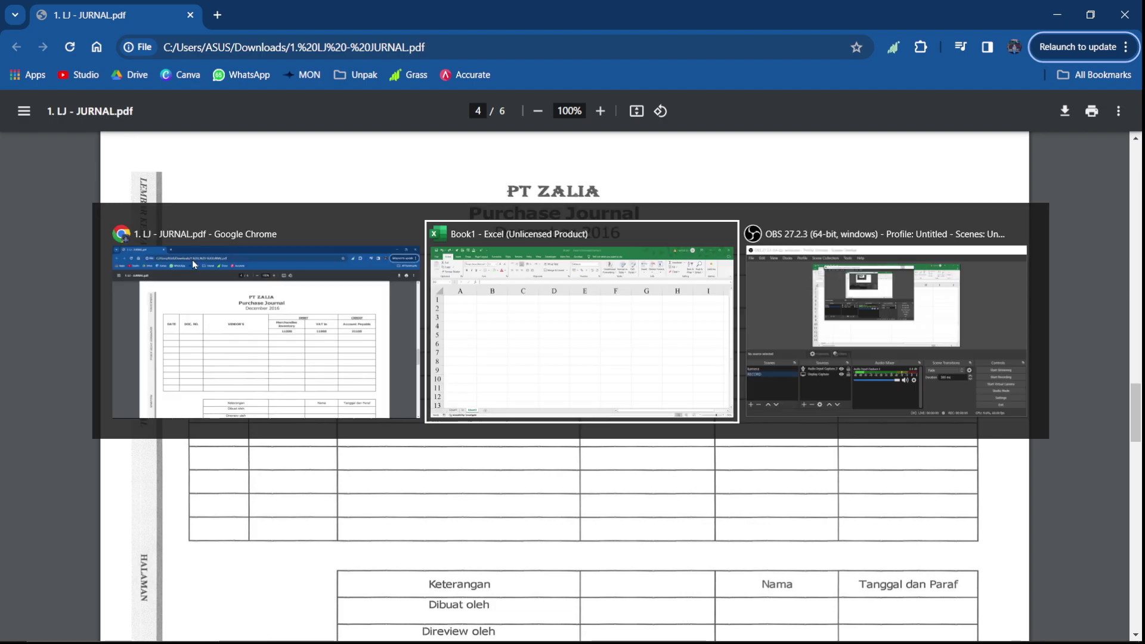
left_click(102, 209)
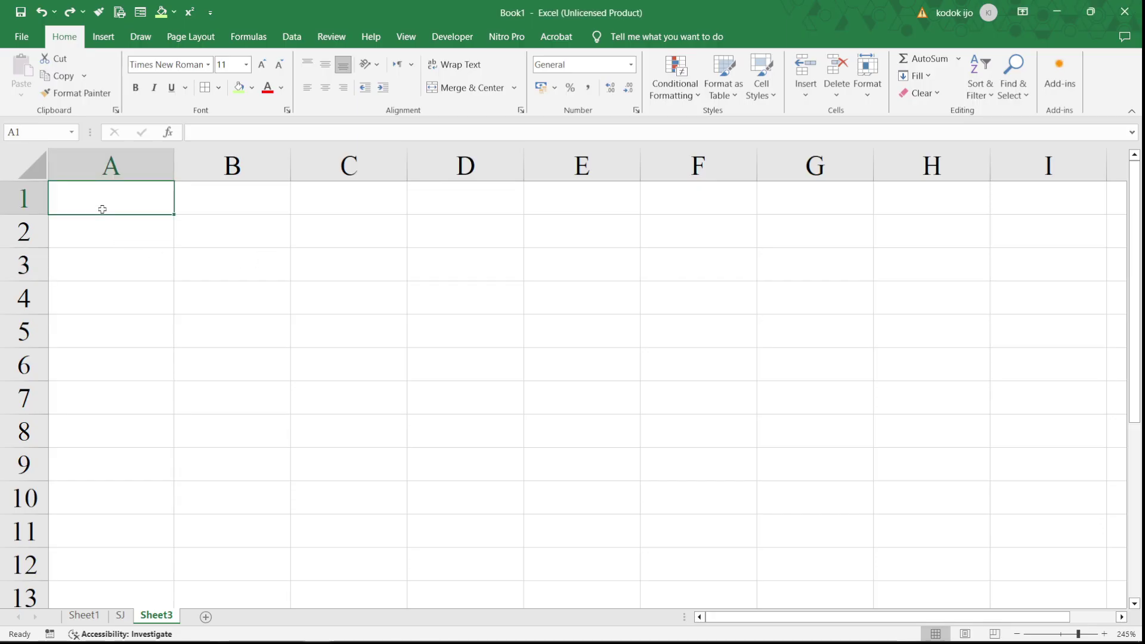
type("PT ZALIA")
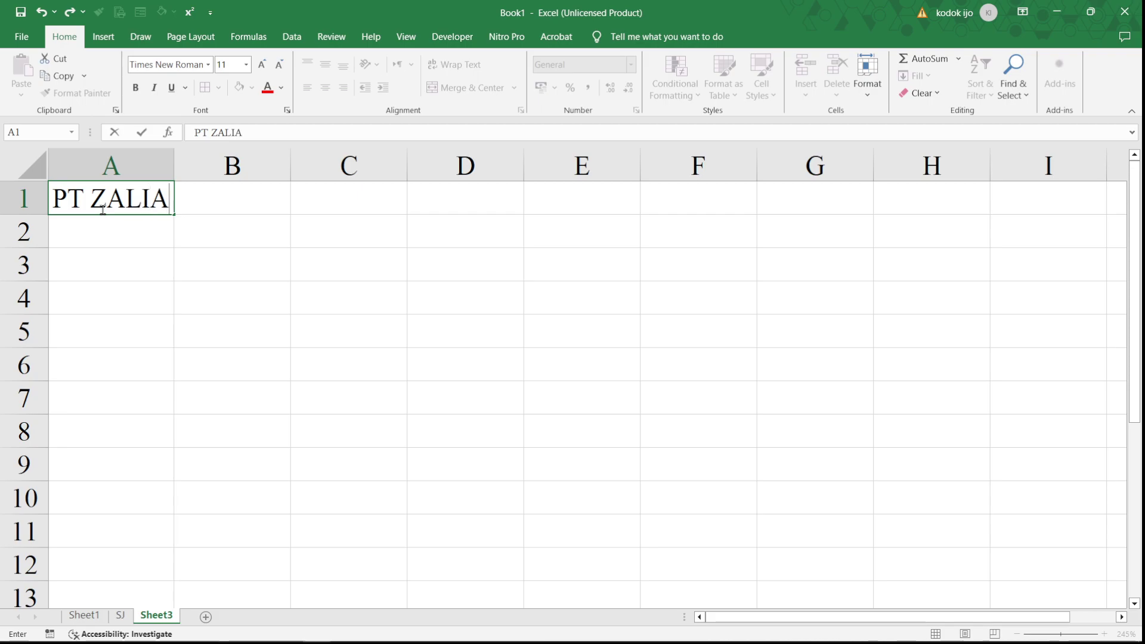
key("Return")
Enter the title PURCHASE JOURNAL in A2 and the period line Periode Mei 2024 in A3.
type("PUR")
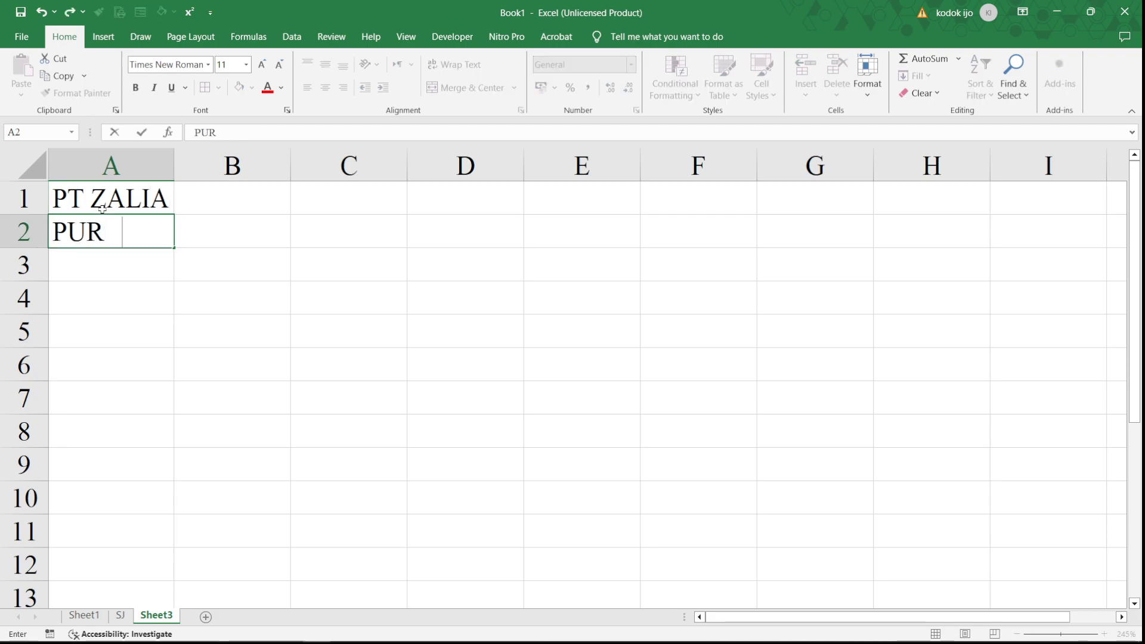
type("CHASE JPURN")
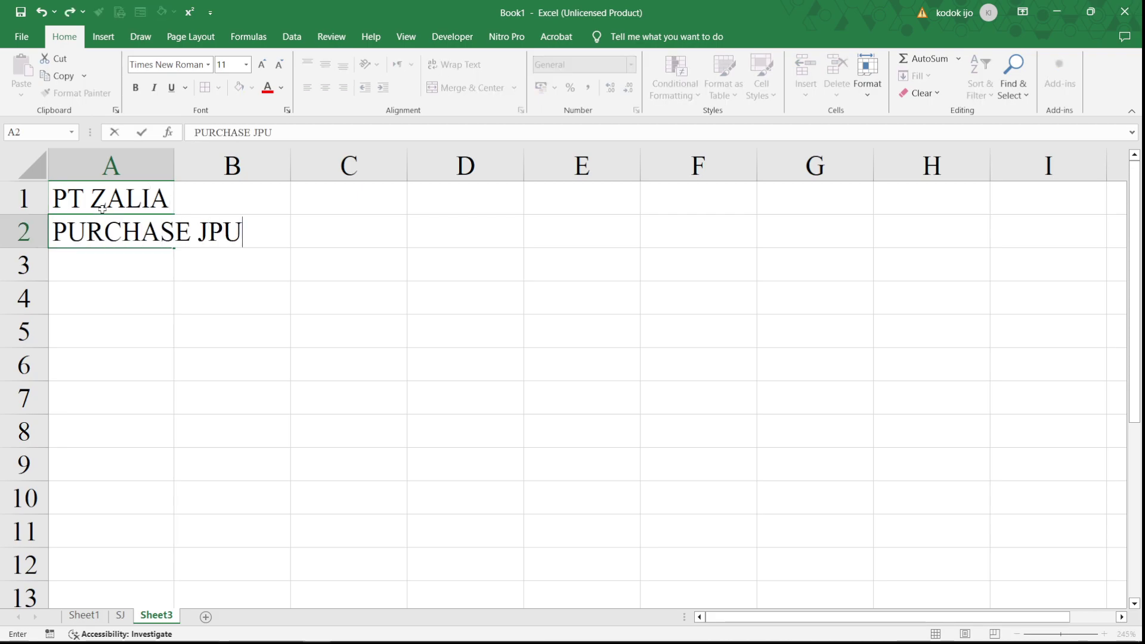
key("BackSpace")
key("BackSpace")
key("BackSpace")
key("BackSpace")
type("OURNAL")
key("Return")
type("Periode Mei 2024")
key("Return")
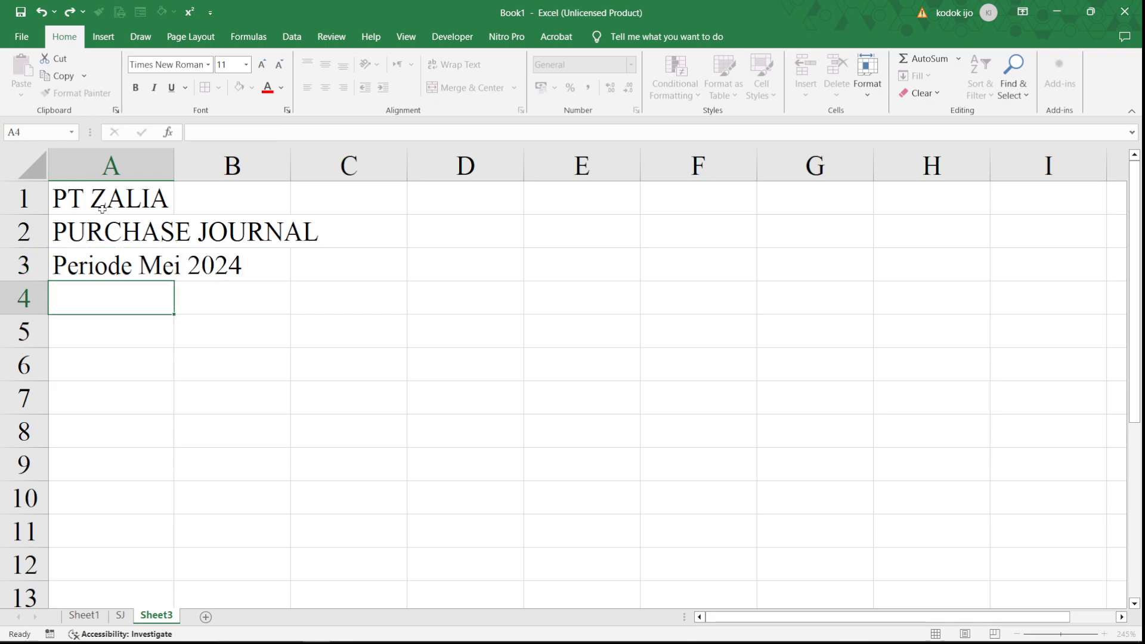
Enter the column headings Date in A5 and No. Faktur in C5.
key("Return")
type("Date")
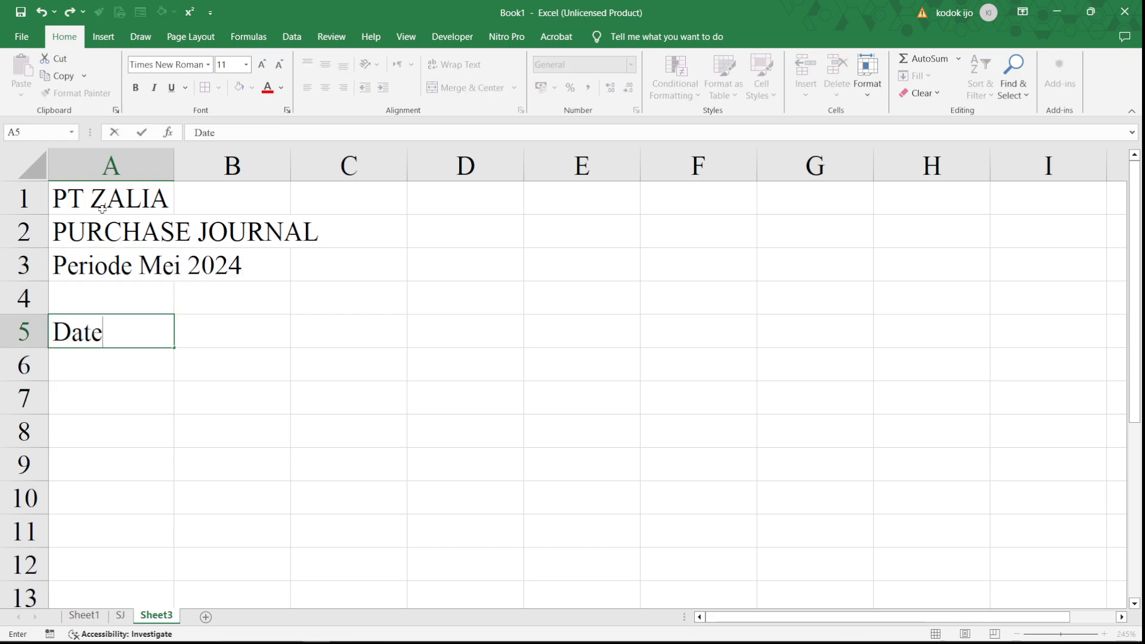
key("Tab")
key("Tab")
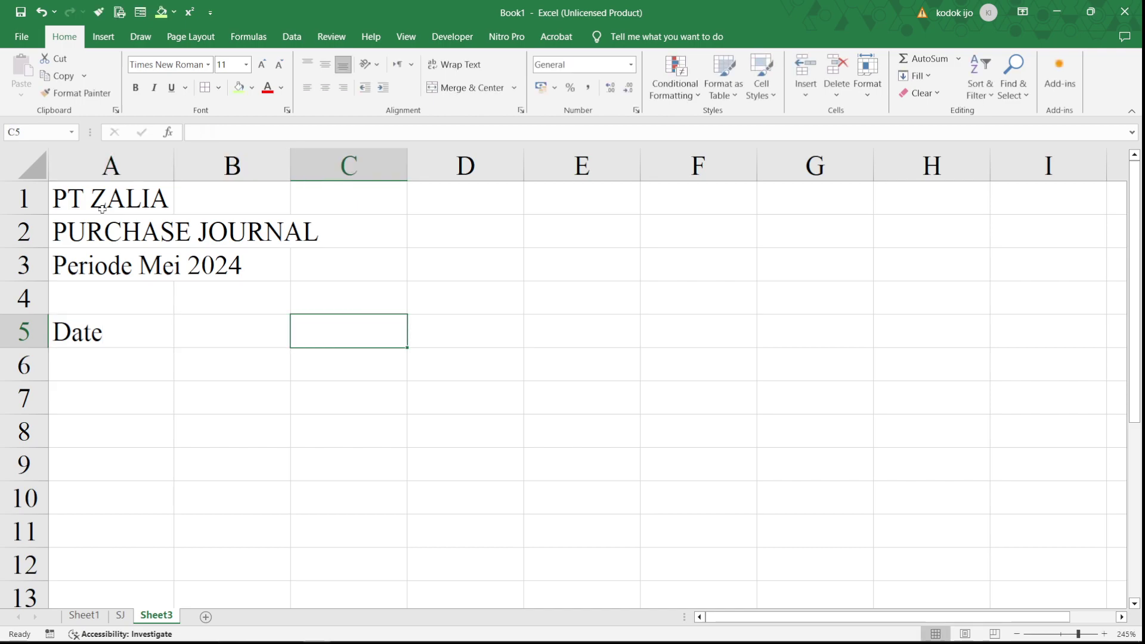
type("No. Faktur")
key("Tab")
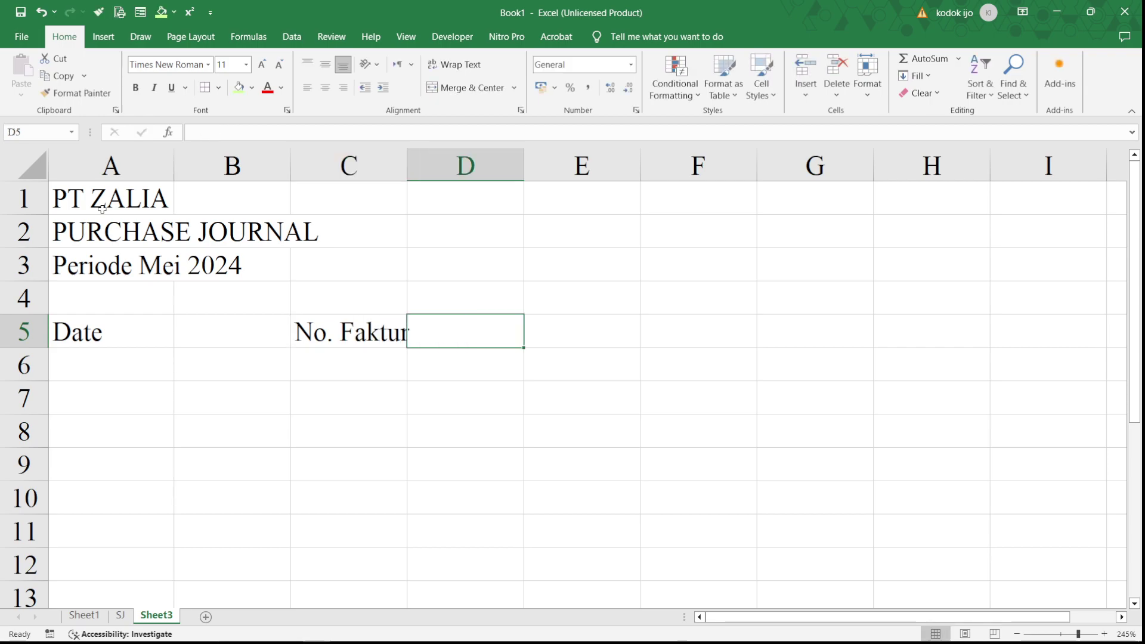
Add the headings Keterangan in D5 and Debit in E5.
type("V")
key("BackSpace")
type("Ker")
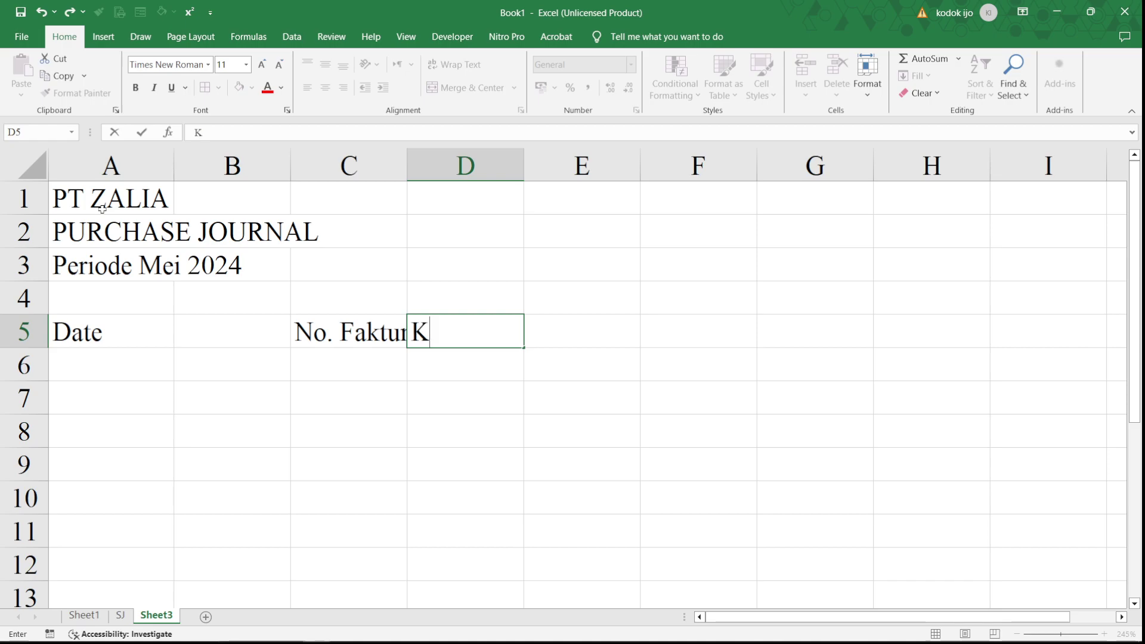
key("BackSpace")
type("terangan")
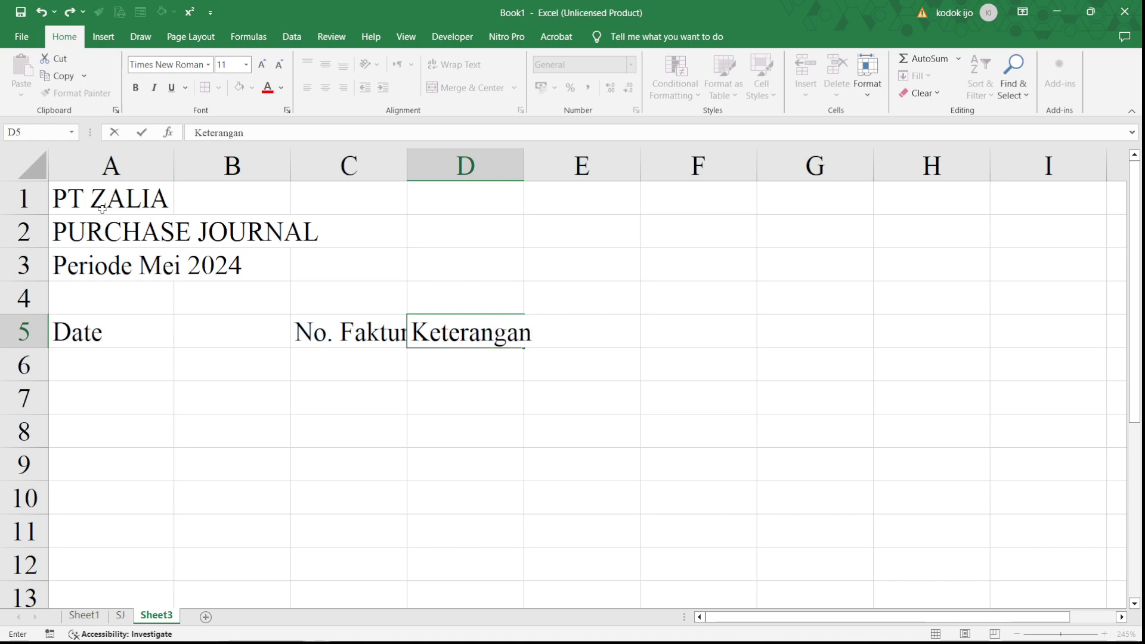
key("Tab")
type("Debut")
key("BackSpace")
key("BackSpace")
type("it")
key("Return")
Enter the debit subheadings Persediaan in E6 and PPN Masukan in F6.
key("Tab")
key("Tab")
key("Tab")
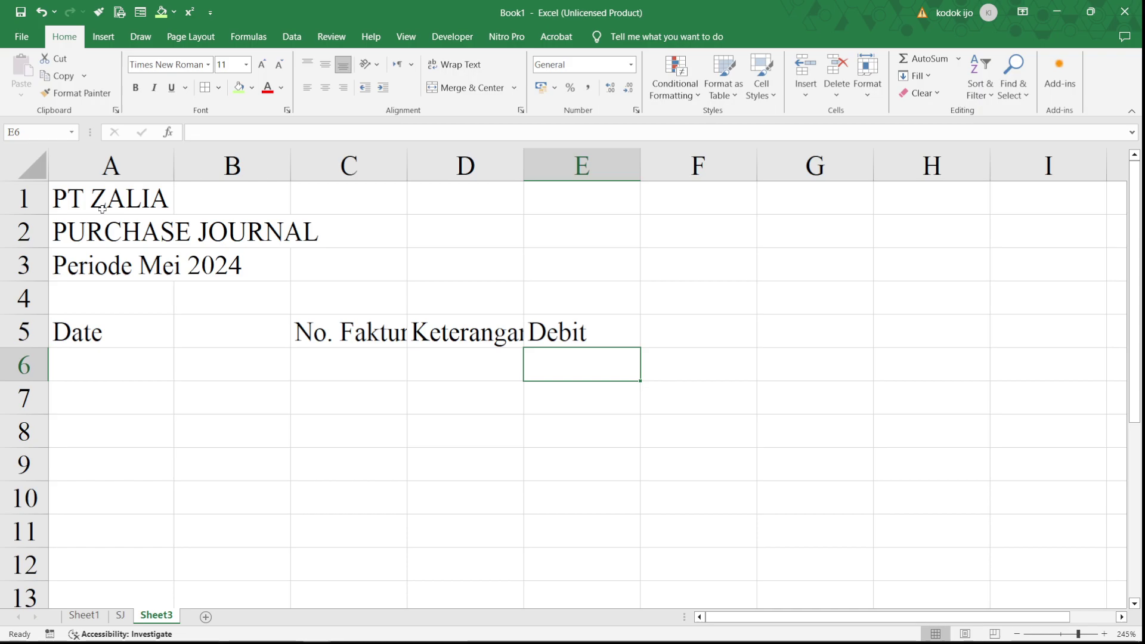
type("Persediaan")
key("Tab")
key("Tab")
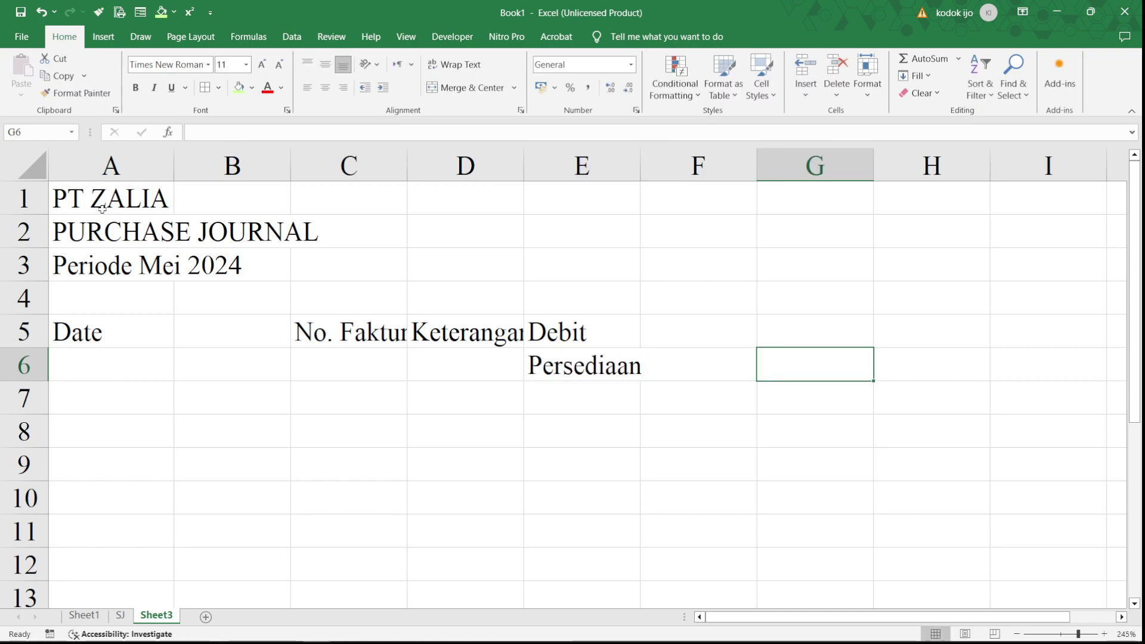
key("Left")
type("PPn M")
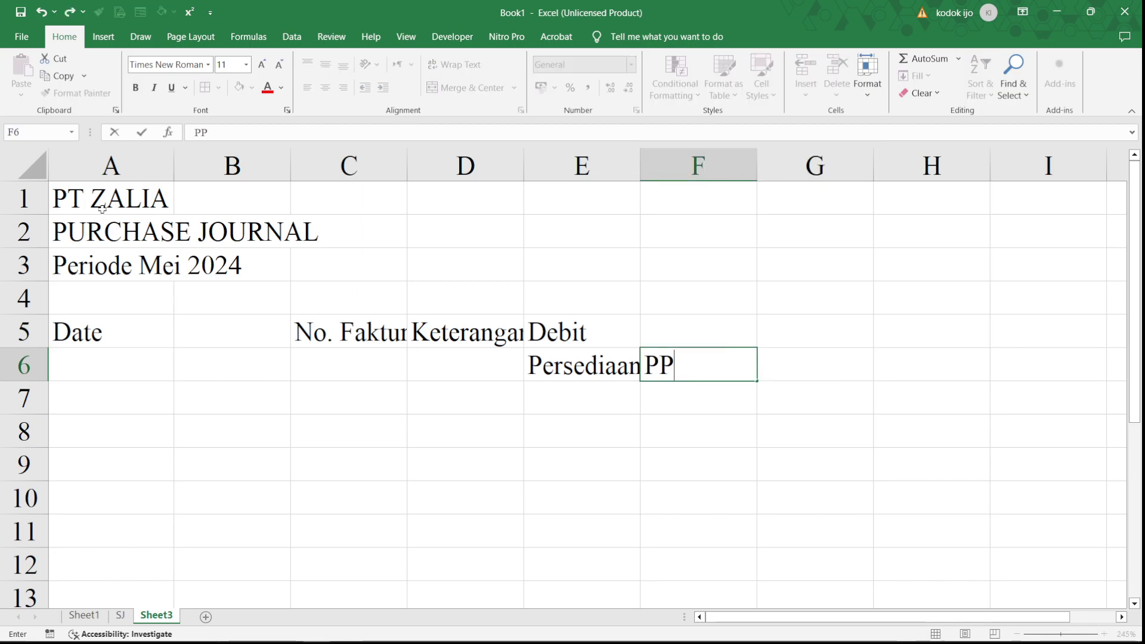
key("BackSpace")
key("BackSpace")
key("BackSpace")
type("N Masuj")
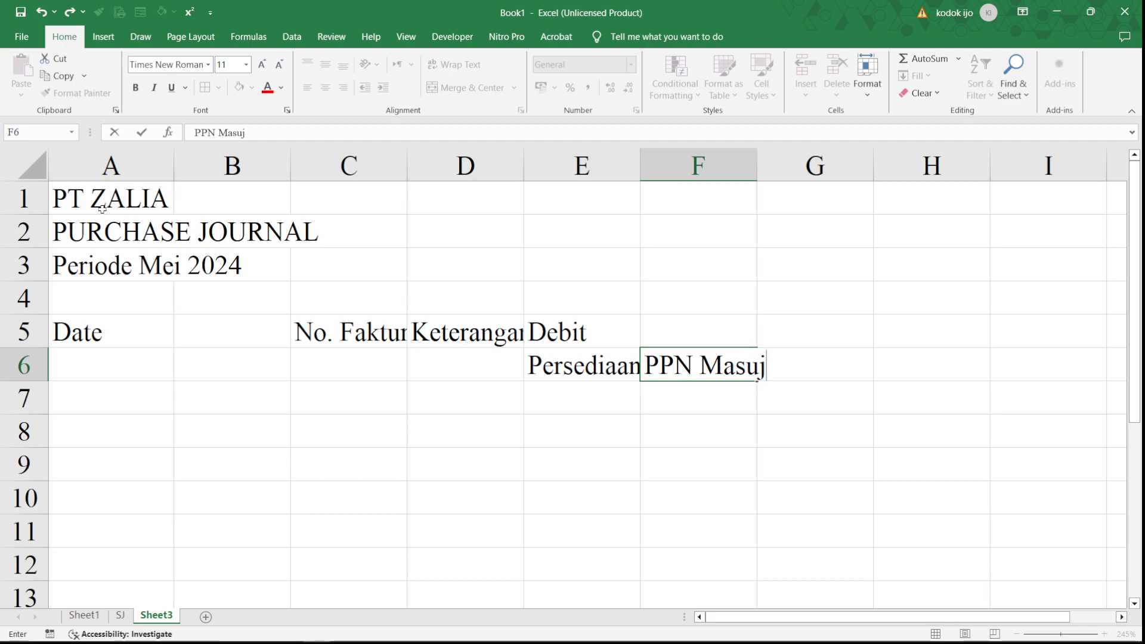
key("BackSpace")
type("kan")
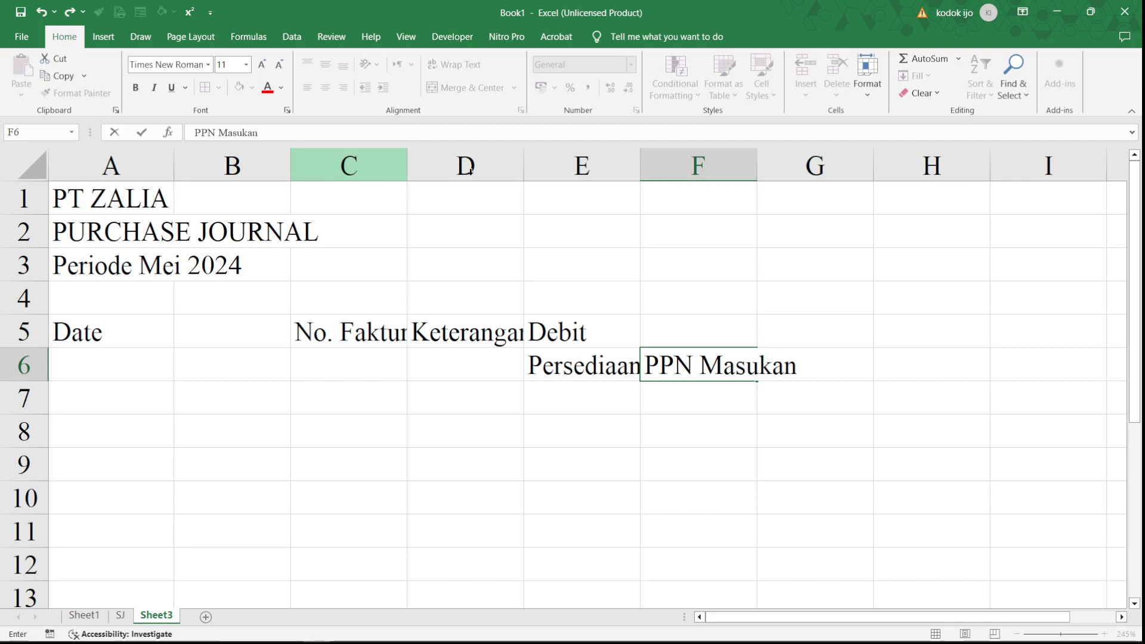
Enter the heading Kredit in G5 with the subheading Utang beneath it in G6.
left_click(772, 341)
type("Kredit")
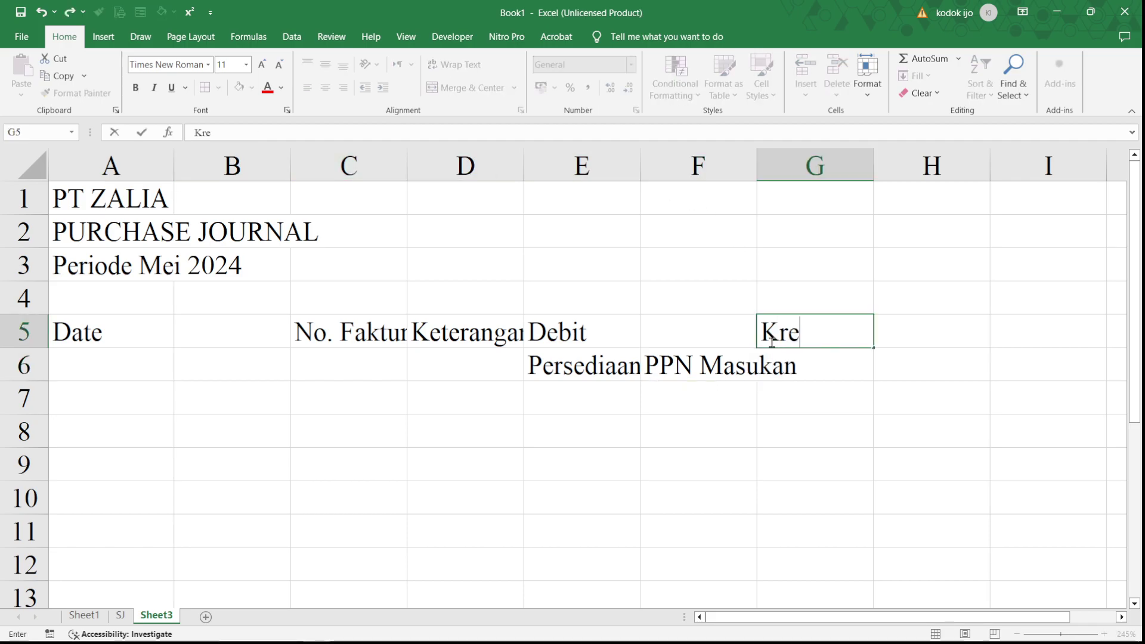
key("Return")
key("Right")
key("Left")
type("Utang")
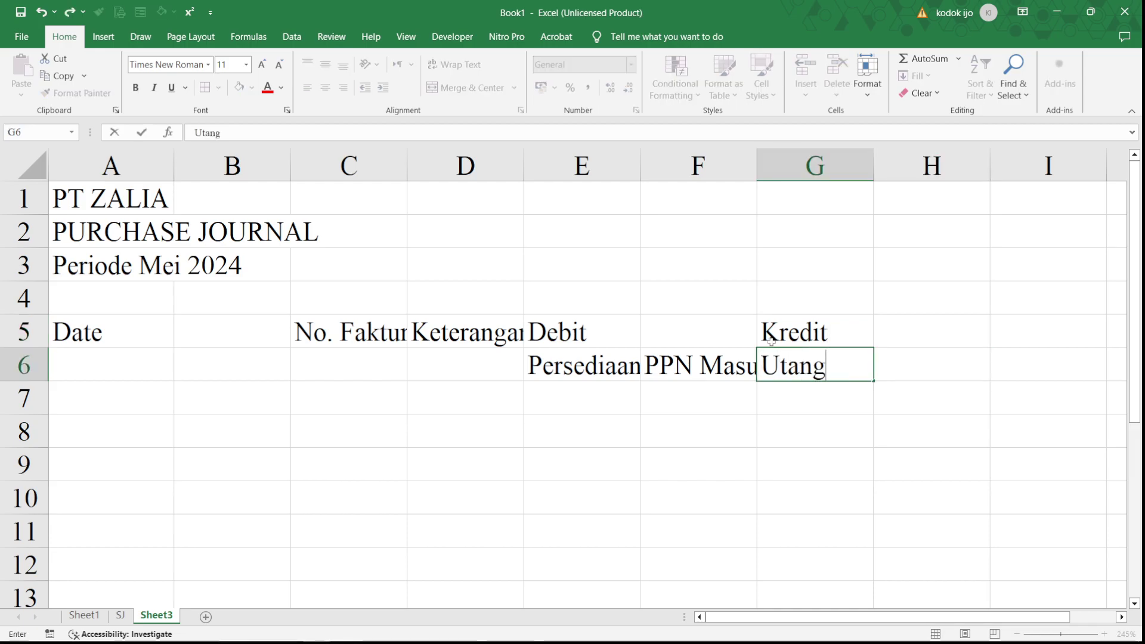
key("Return")
Apply all borders to the journal table range A5:G9.
left_click(124, 335)
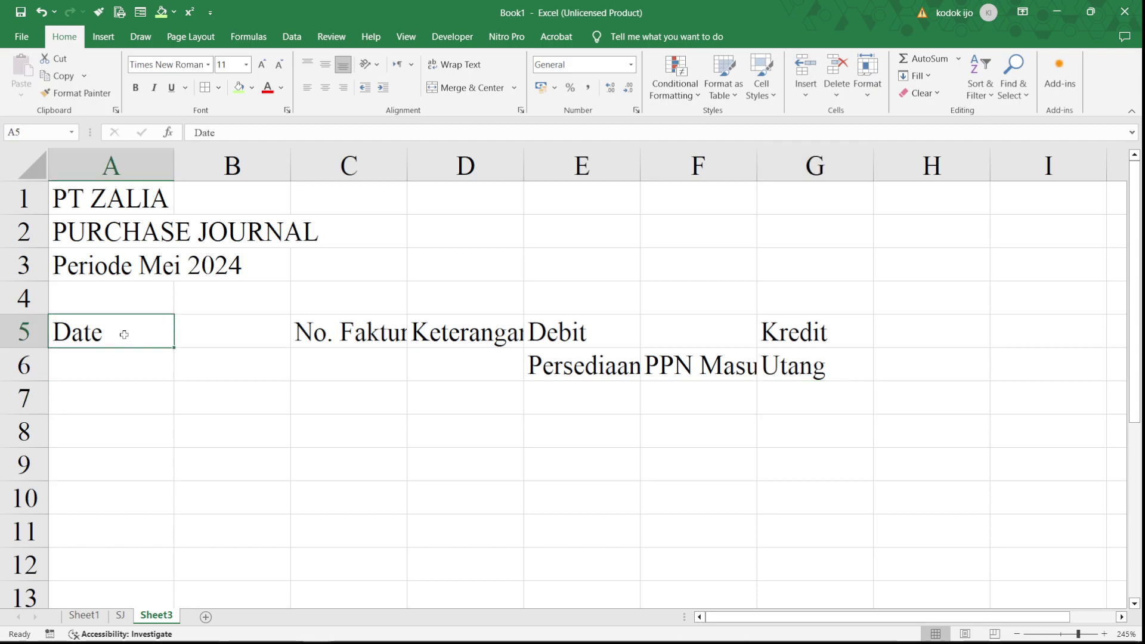
left_click_drag(192, 335, 805, 457)
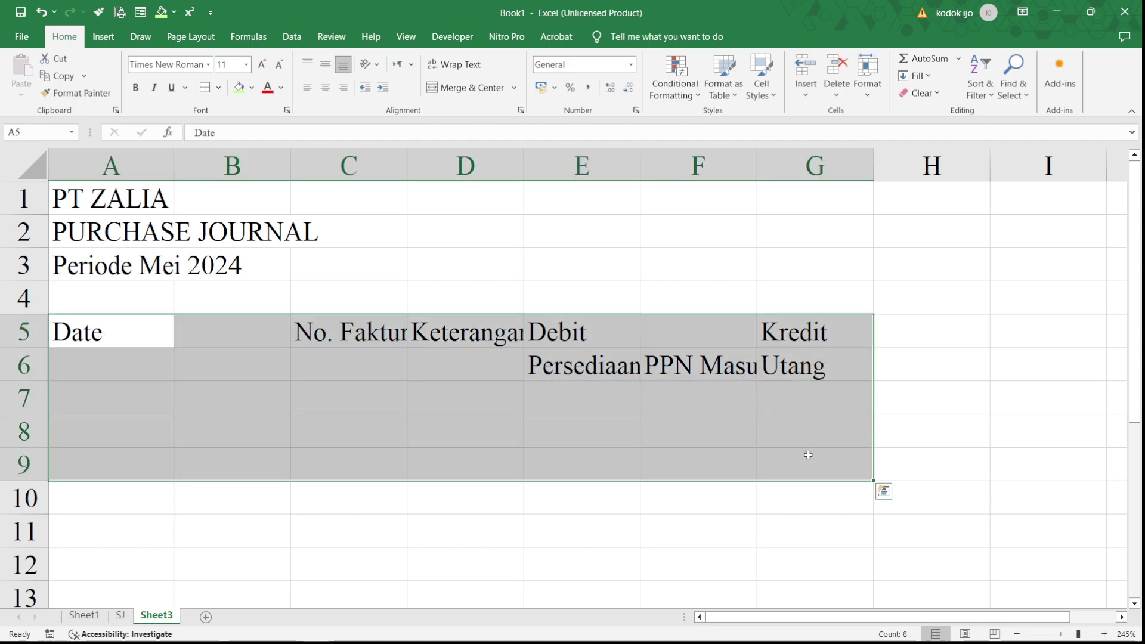
left_click(219, 88)
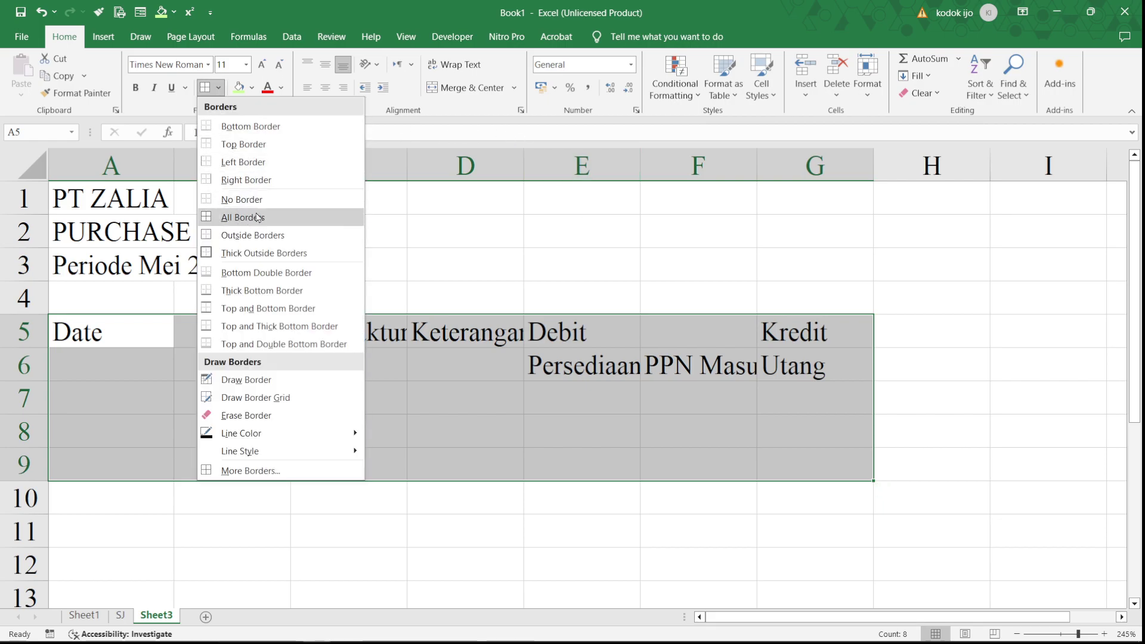
key("Escape")
key("alt")
key("h")
key("b")
key("a")
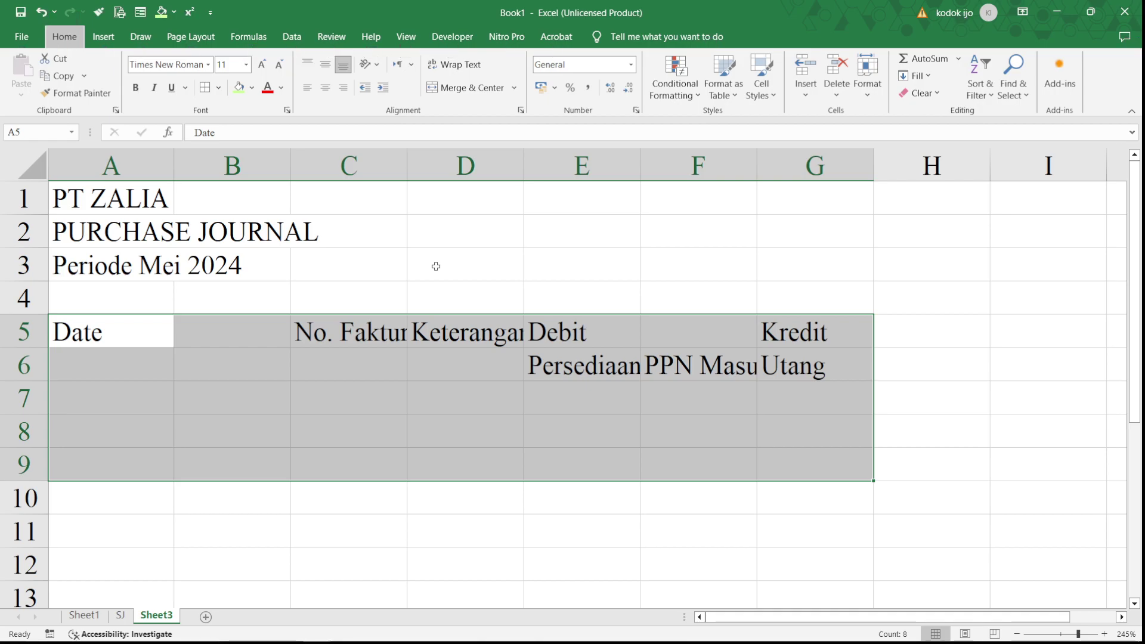
Merge and center header ranges A5:B6, C5:C6, D5:D6 and E5:F5, and align their text vertically in the middle.
left_click_drag(118, 334, 229, 353)
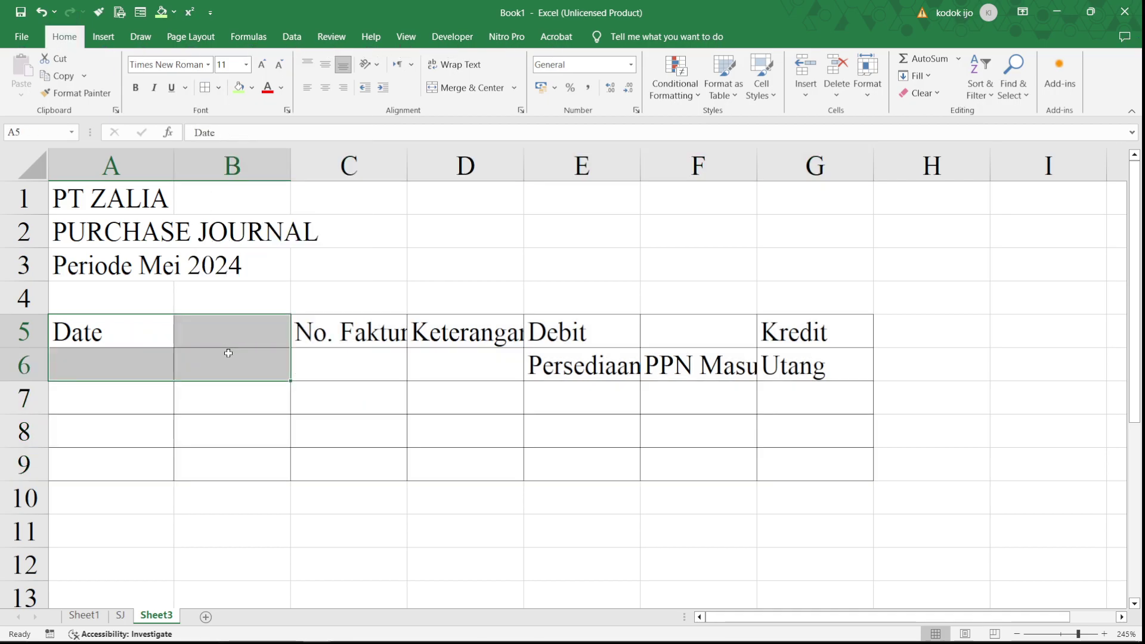
left_click_drag(352, 332, 350, 358, "ctrl")
left_click_drag(455, 335, 457, 372, "ctrl")
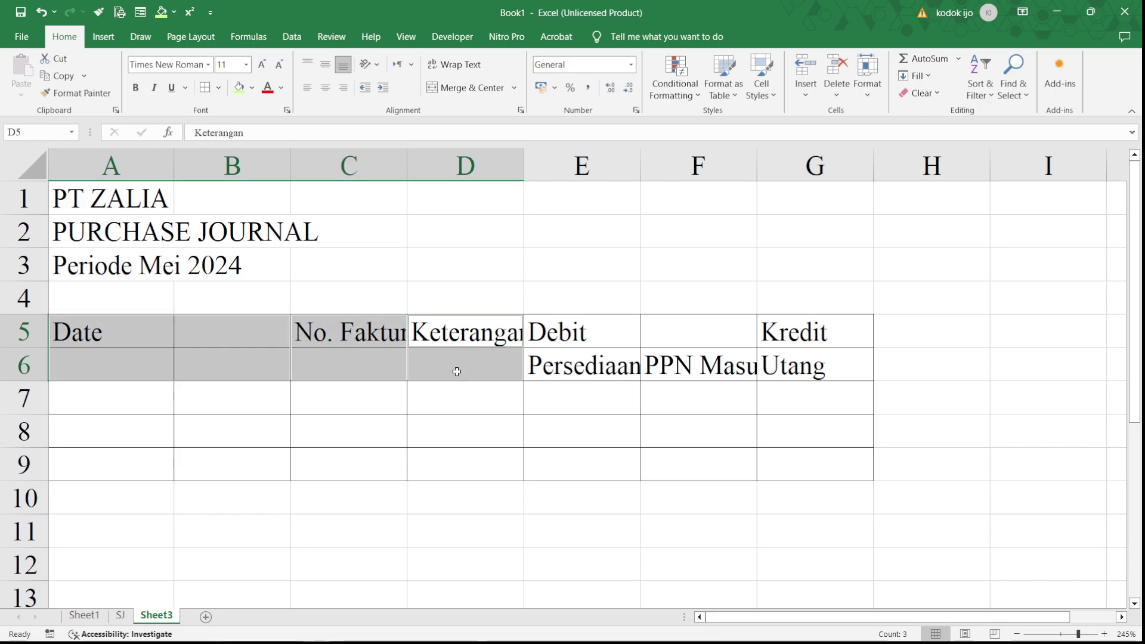
left_click_drag(563, 337, 656, 337, "ctrl")
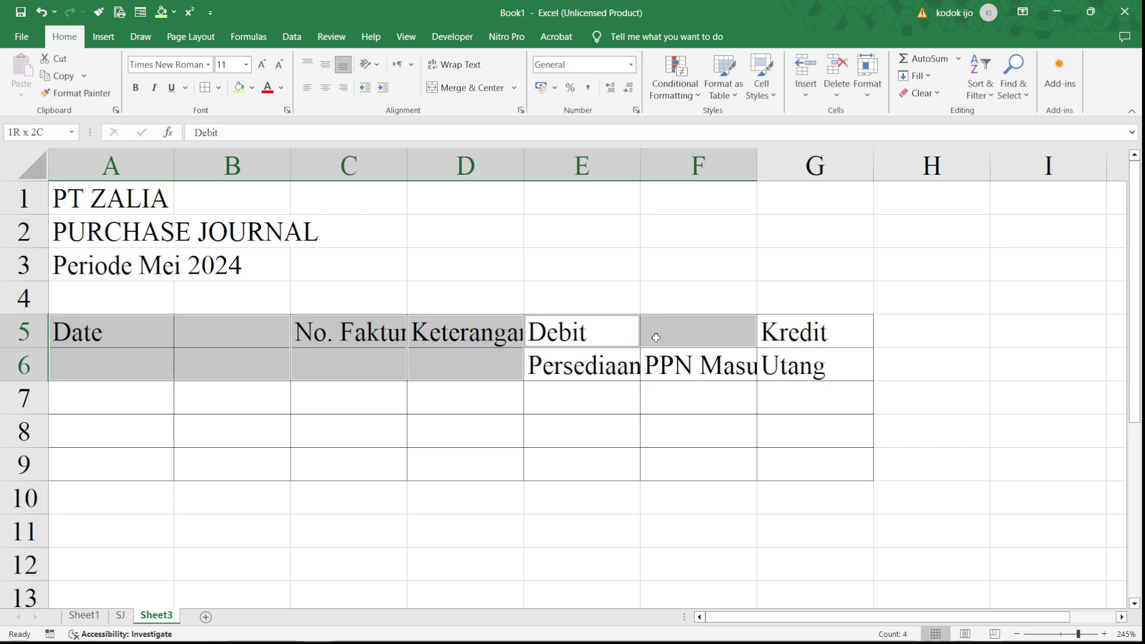
left_click(459, 91)
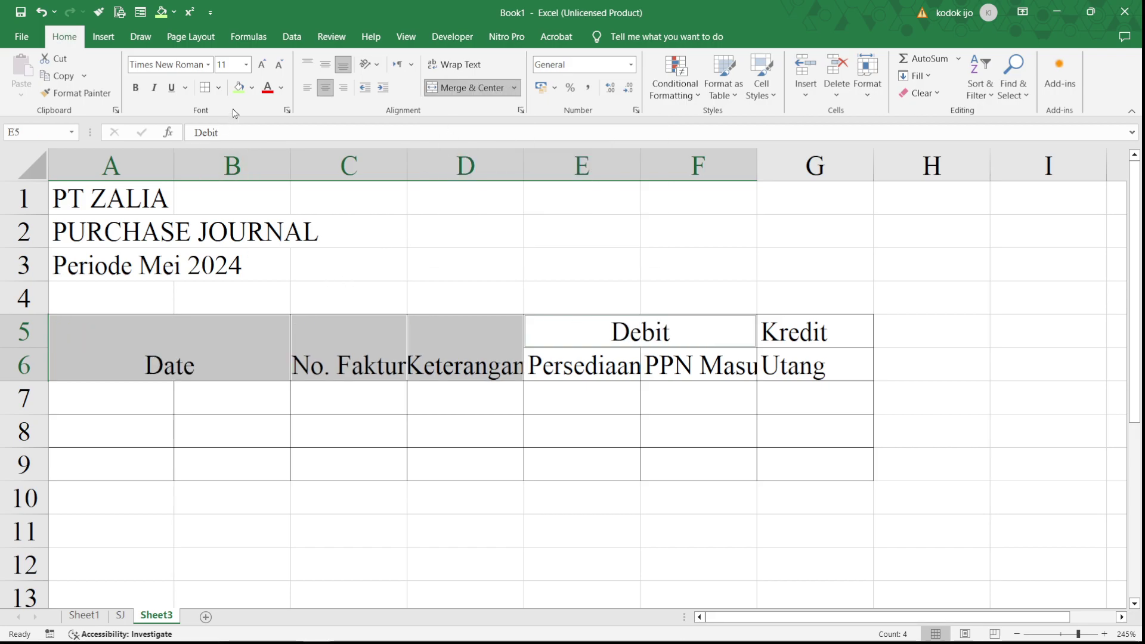
left_click(325, 87)
left_click(325, 87)
left_click(331, 73)
left_click(480, 343)
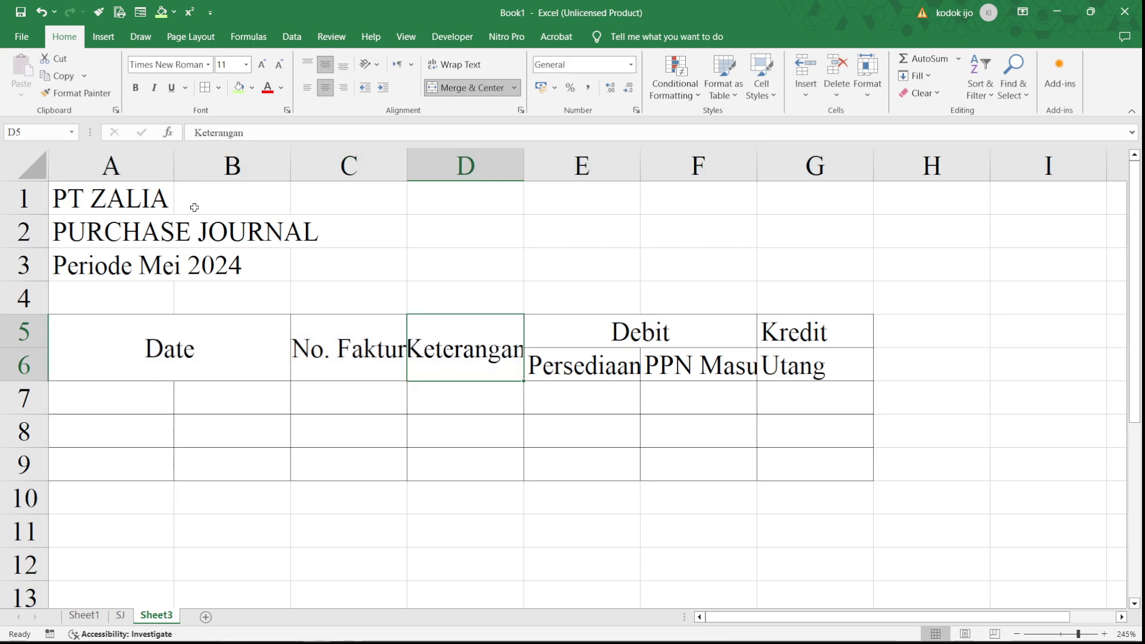
Narrow column A slightly and fill the table header A5:G6 with light green.
left_click_drag(173, 167, 149, 166)
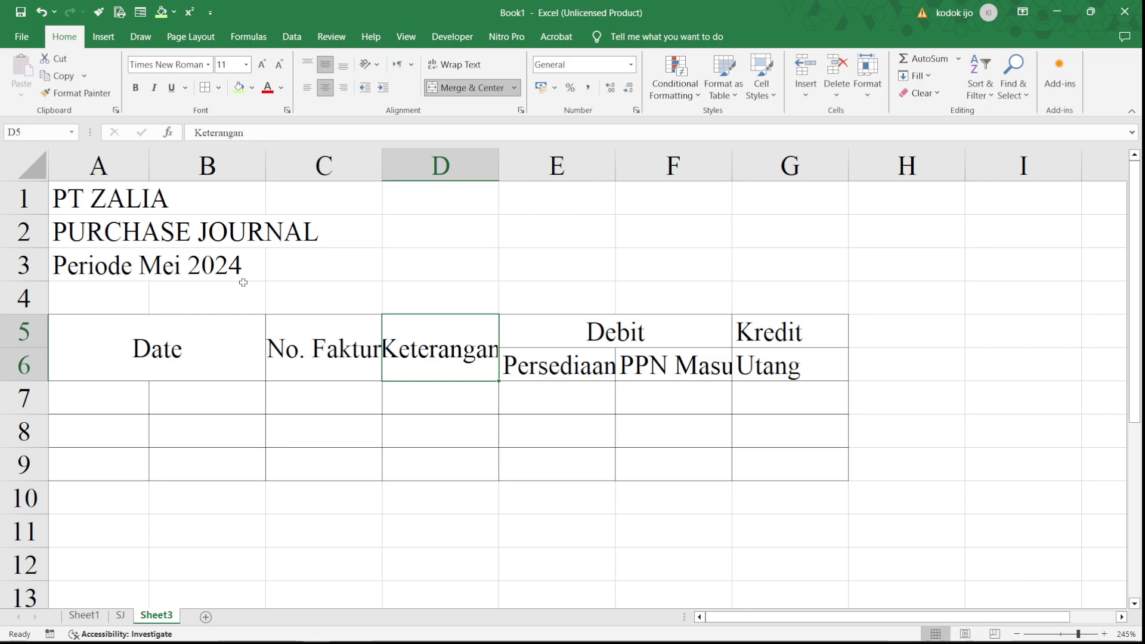
left_click(245, 301)
left_click_drag(122, 366, 775, 362)
left_click(239, 89)
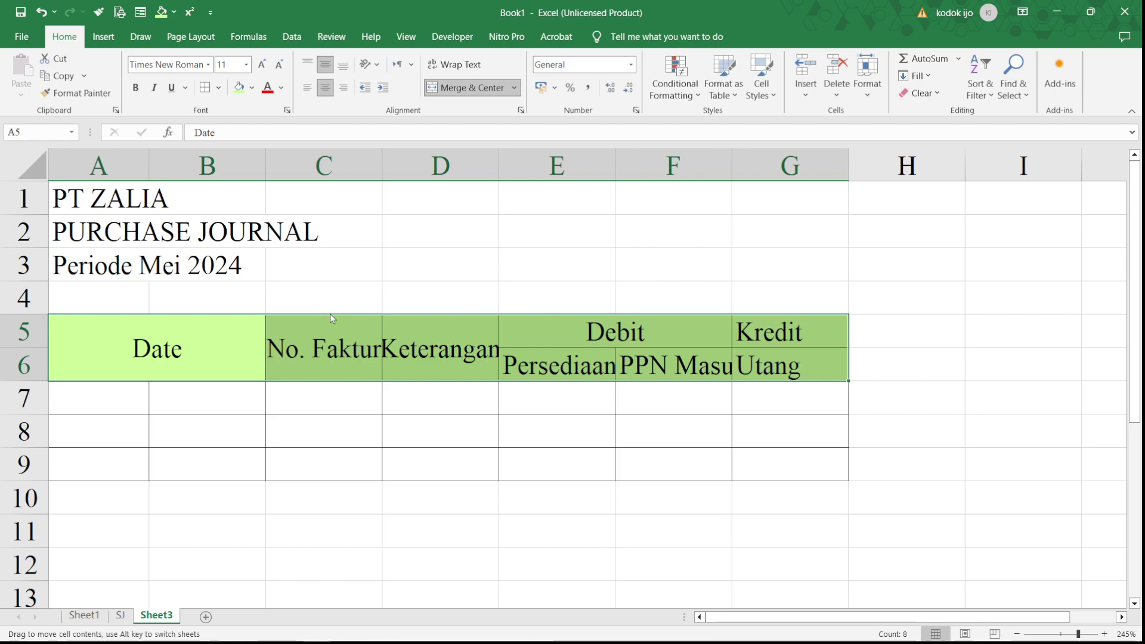
Delete the empty rows 11 to 14 above the Transaksi note and widen column A to fit the transaction date.
scroll(332, 319, "down", 2)
left_click(26, 459)
left_click_drag(27, 459, 25, 382)
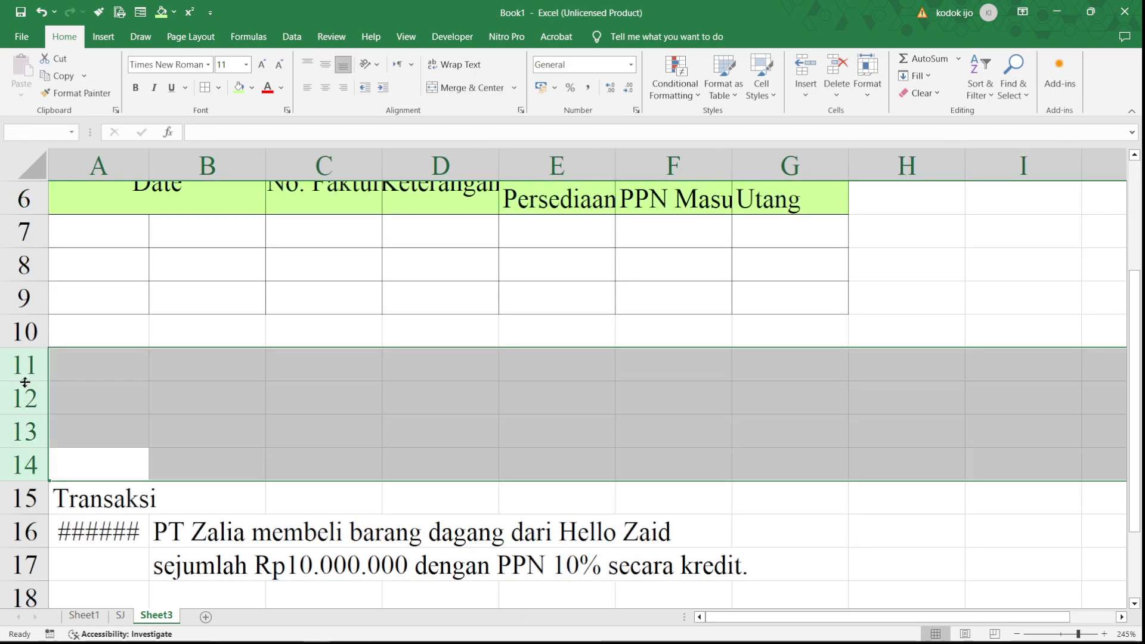
key("ctrl+minus")
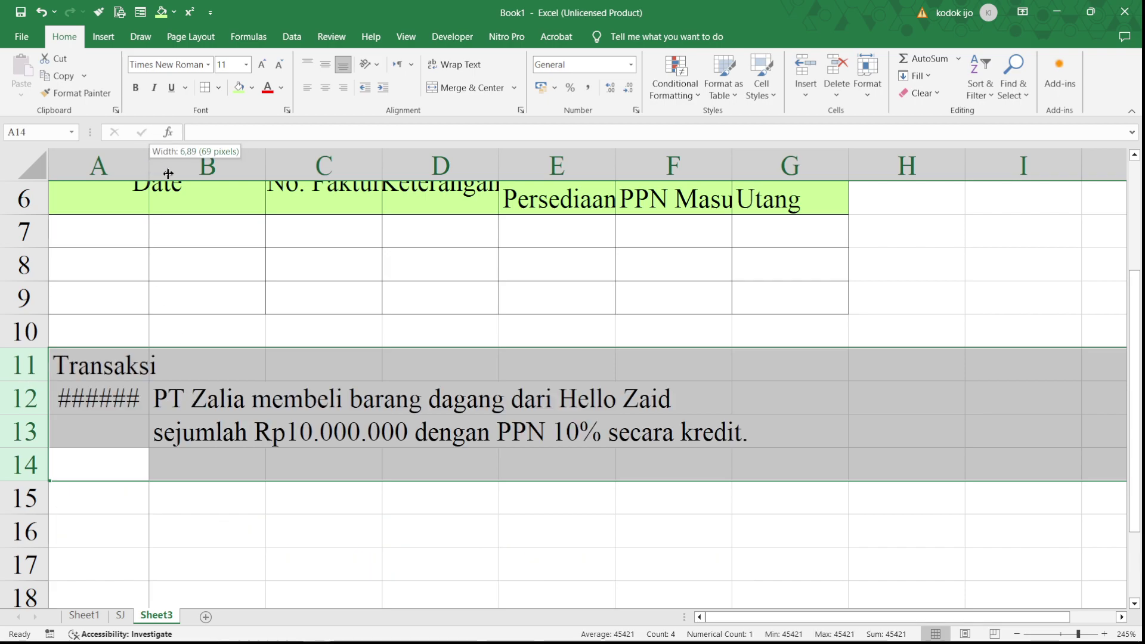
left_click_drag(149, 170, 199, 169)
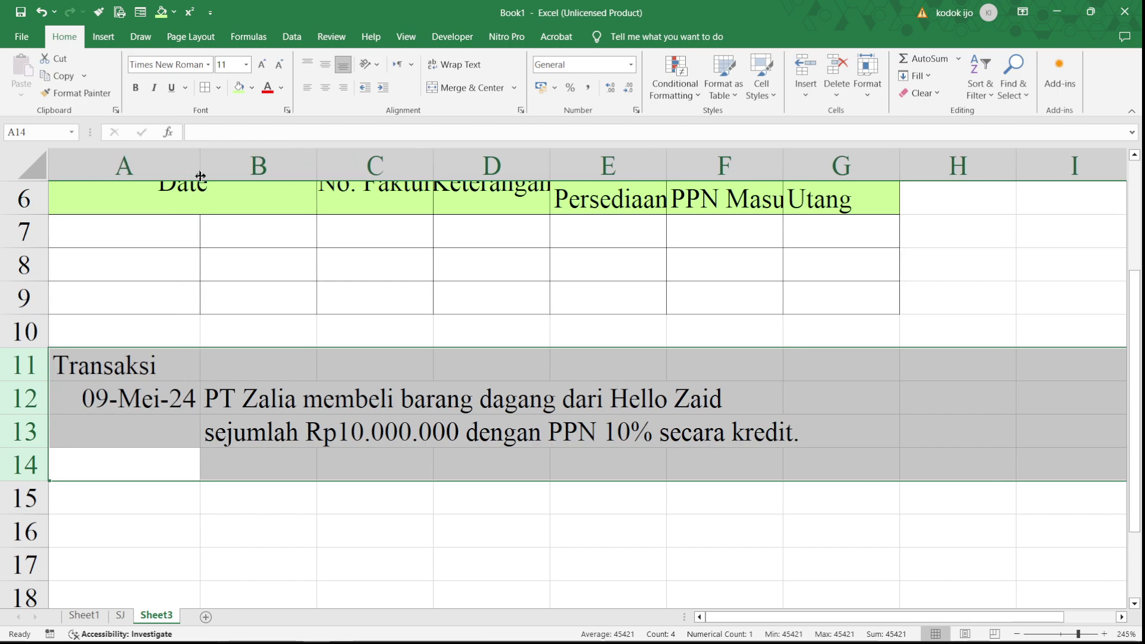
left_click(220, 366)
Enter the transaction date in row 7, with 2024 Mei in A7 and 9 in B7.
scroll(220, 365, "up", 1)
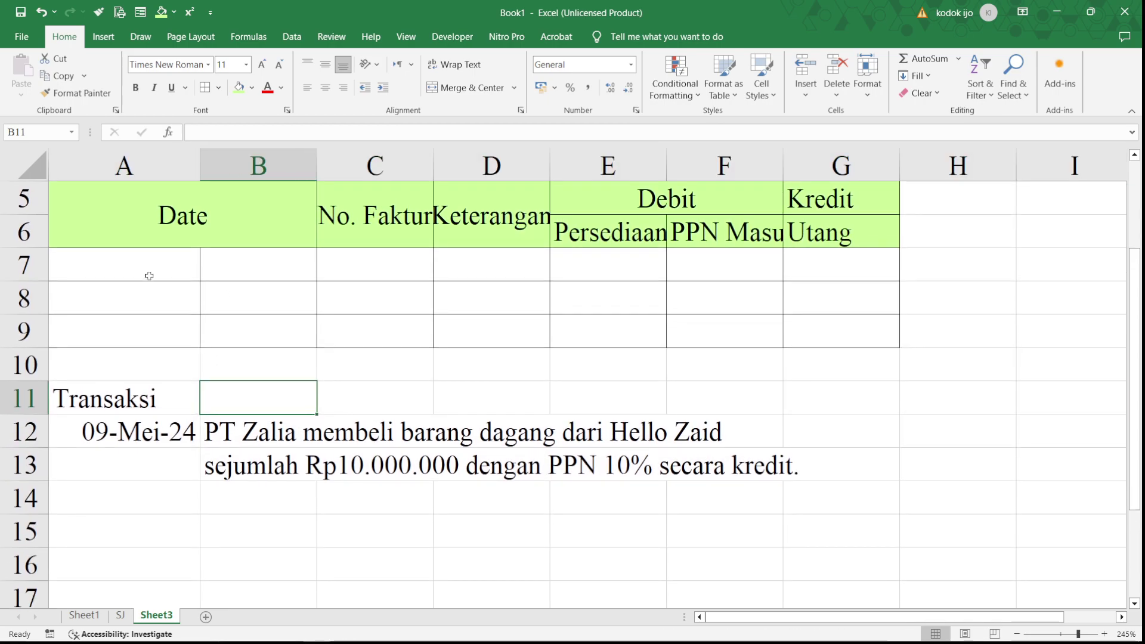
left_click(149, 275)
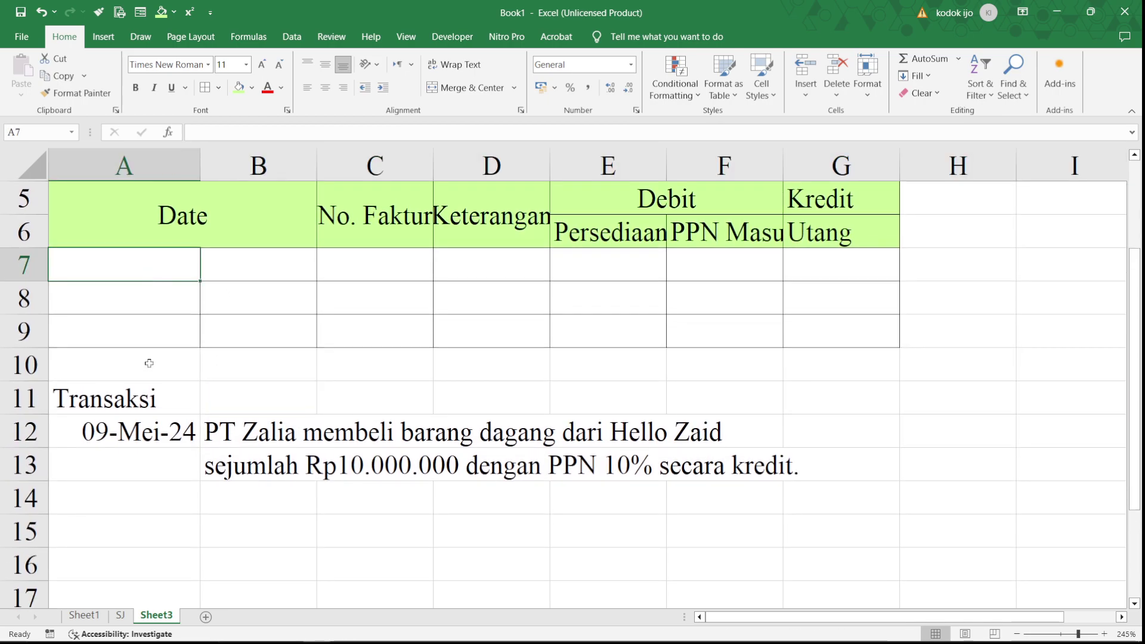
type("2024 Mei")
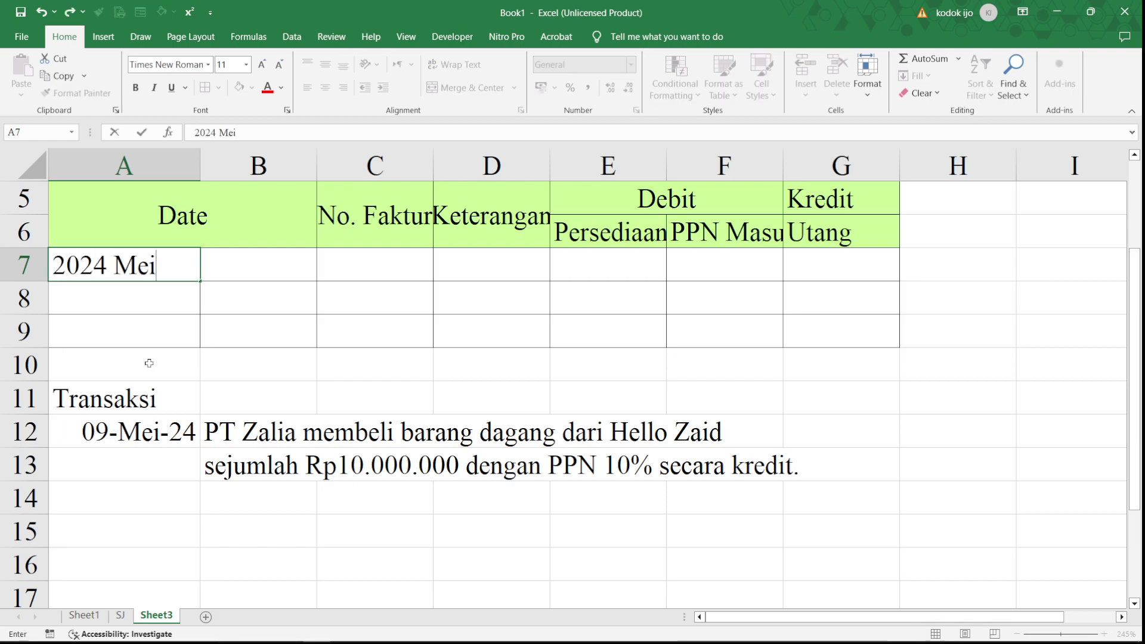
key("Tab")
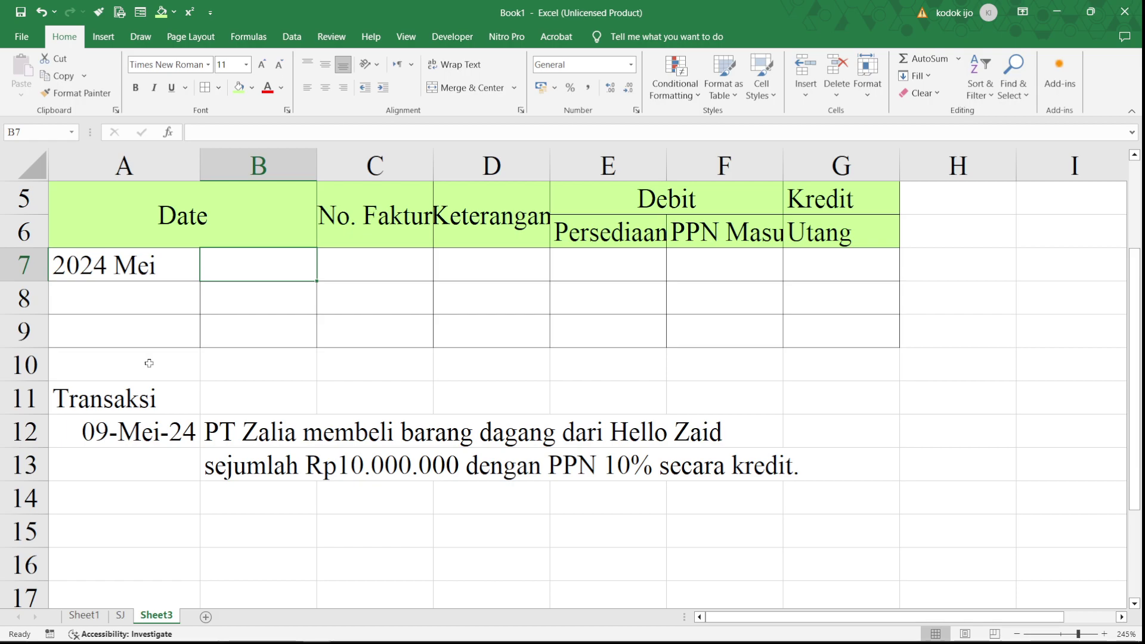
type("9")
key("Return")
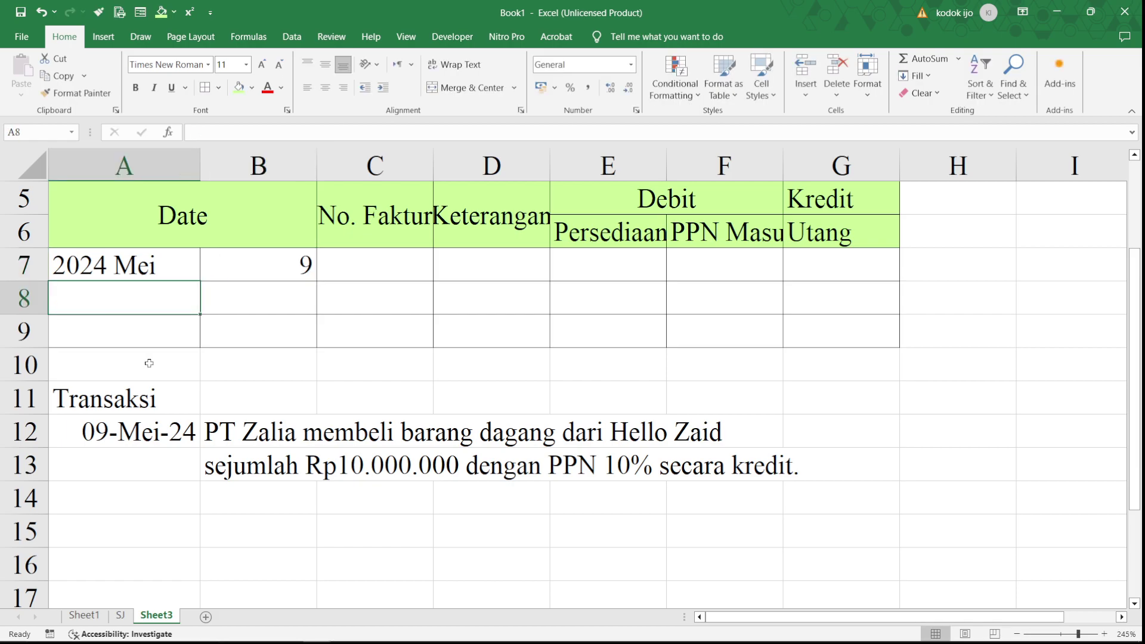
left_click(261, 317)
type("11")
key("Return")
left_click(260, 317)
key("BackSpace")
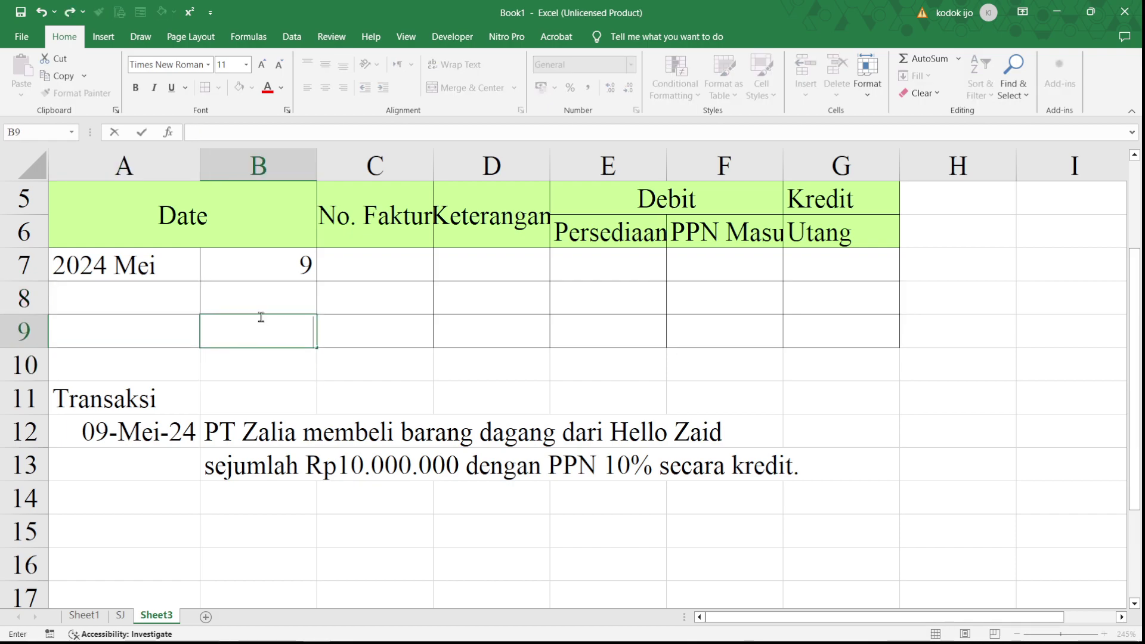
key("Return")
Enter PJ-01 as the No. Faktur in cell C7.
left_click(369, 266)
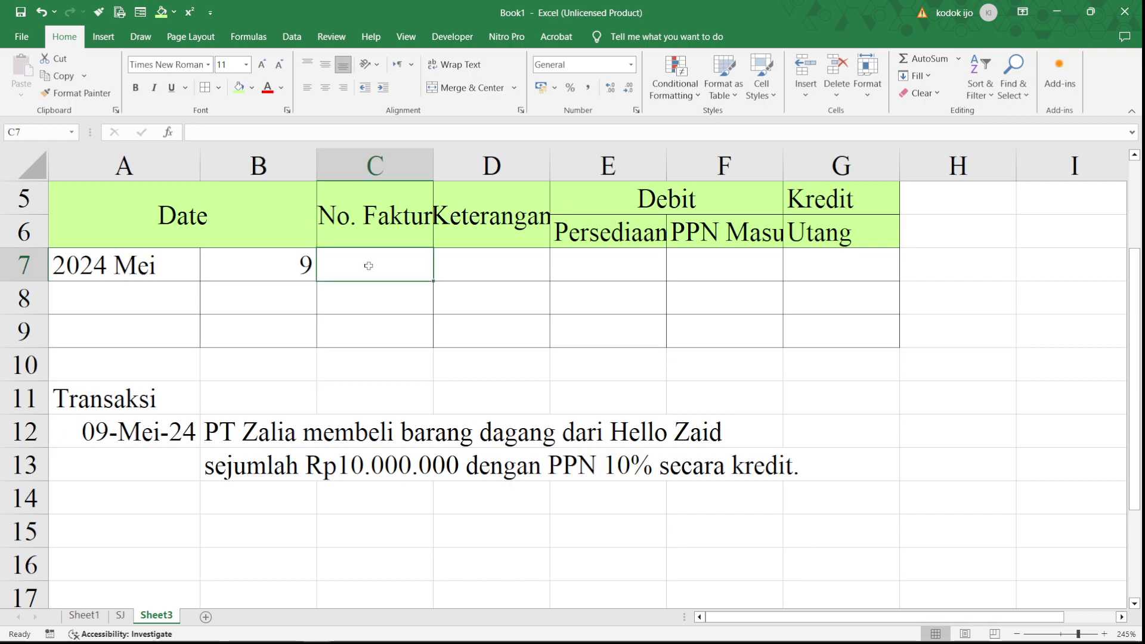
type("PJ-01")
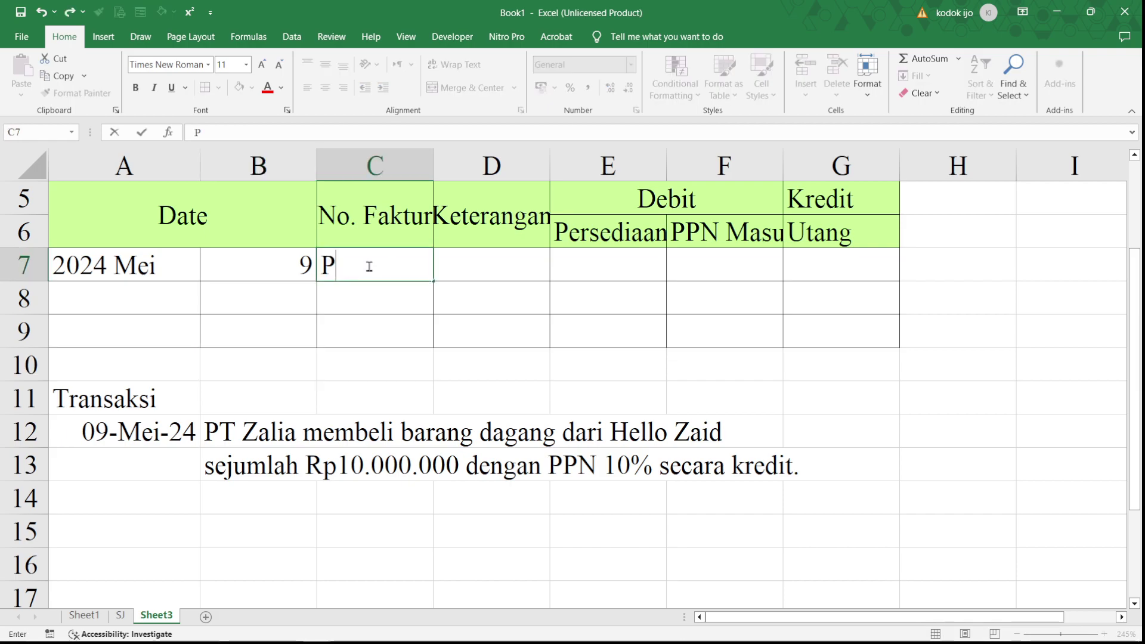
key("Return")
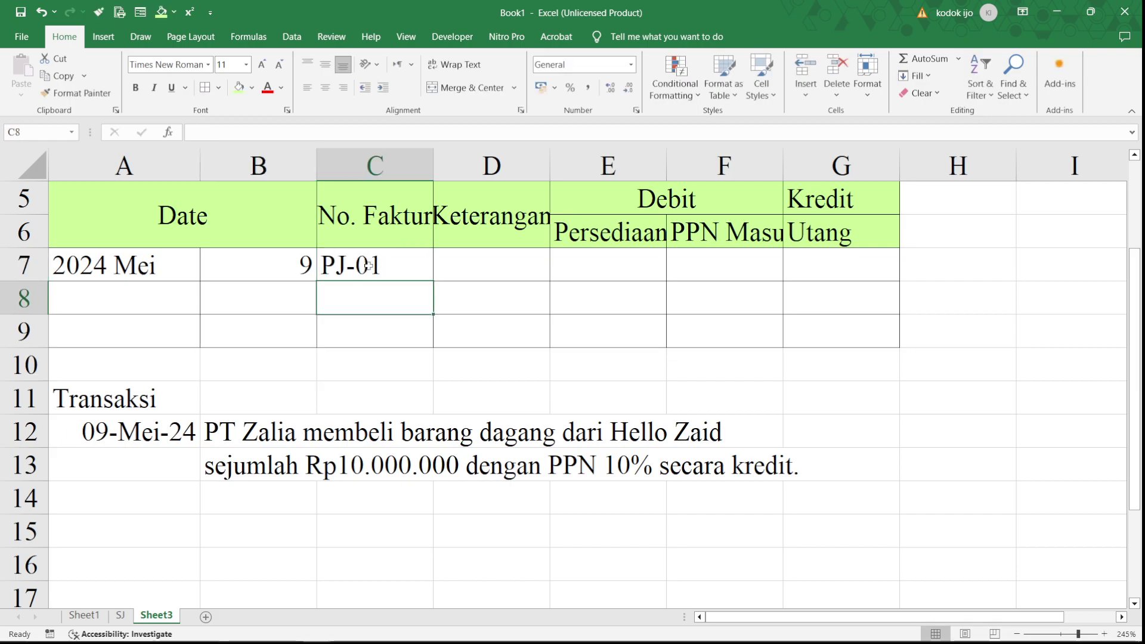
Enter Hello Zaid as the Keterangan in D7 and widen column D slightly to fit its text.
scroll(495, 290, "up", 1)
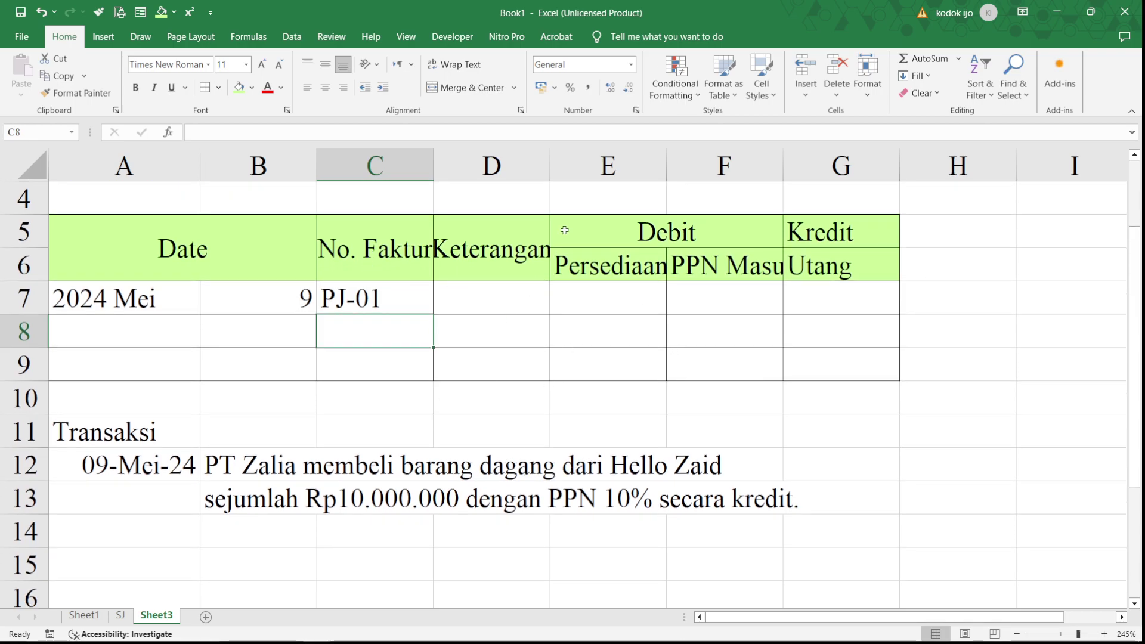
left_click(493, 288)
type("G")
key("BackSpace")
type("Hello Z")
key("BackSpace")
type("Z")
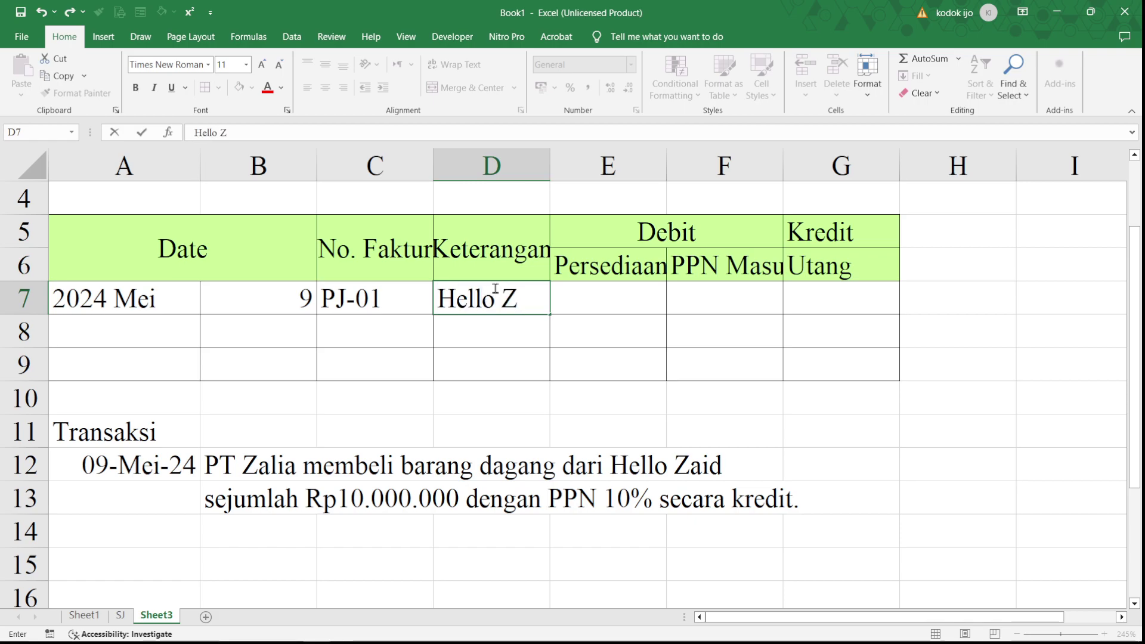
type("aid")
key("Tab")
left_click_drag(550, 165, 566, 165)
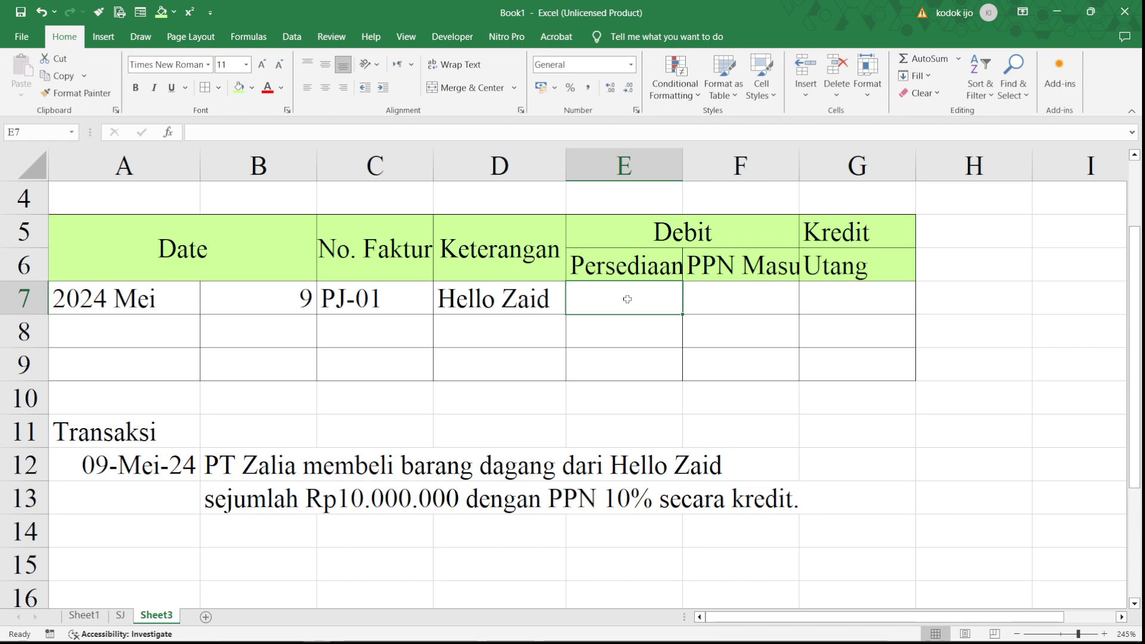
type("10000000")
key("Return")
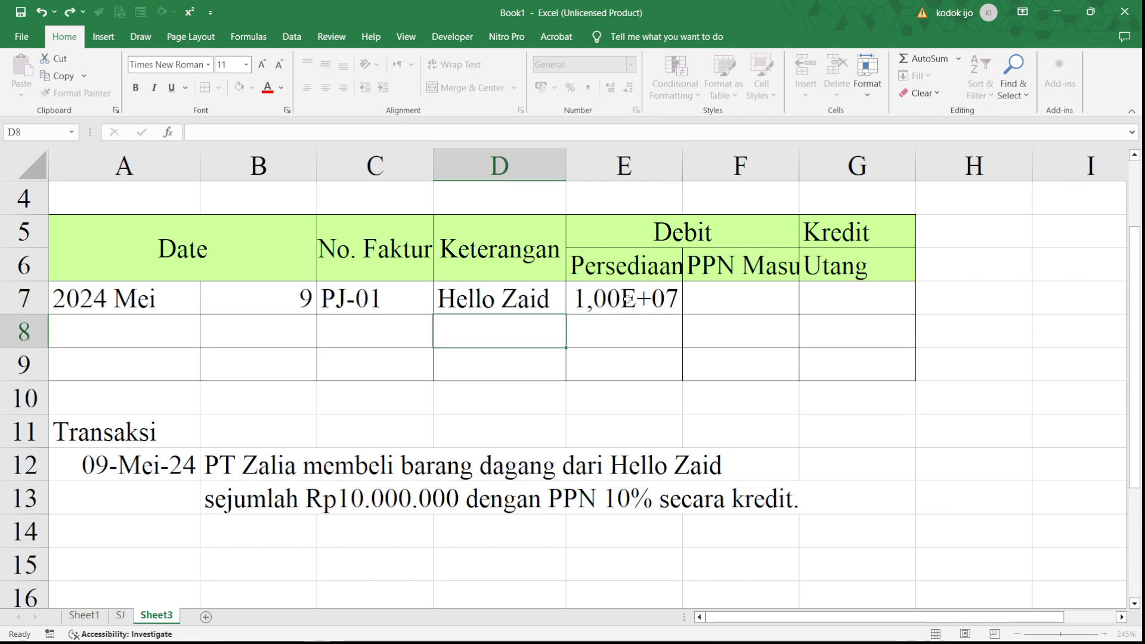
left_click(626, 298)
key("Delete")
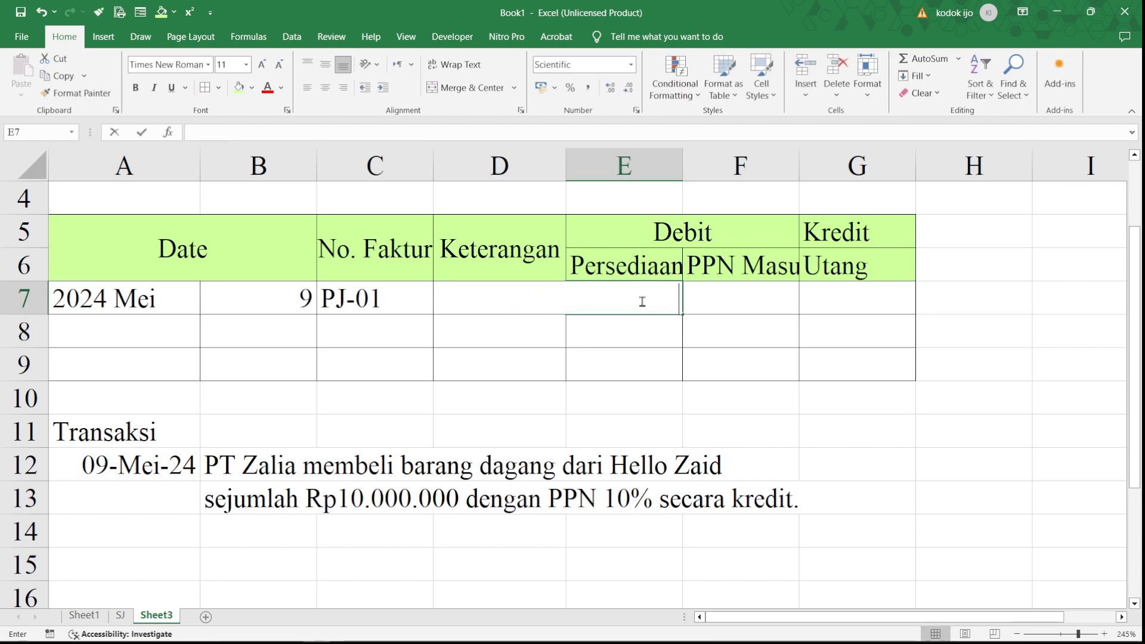
key("Return")
left_click(643, 362)
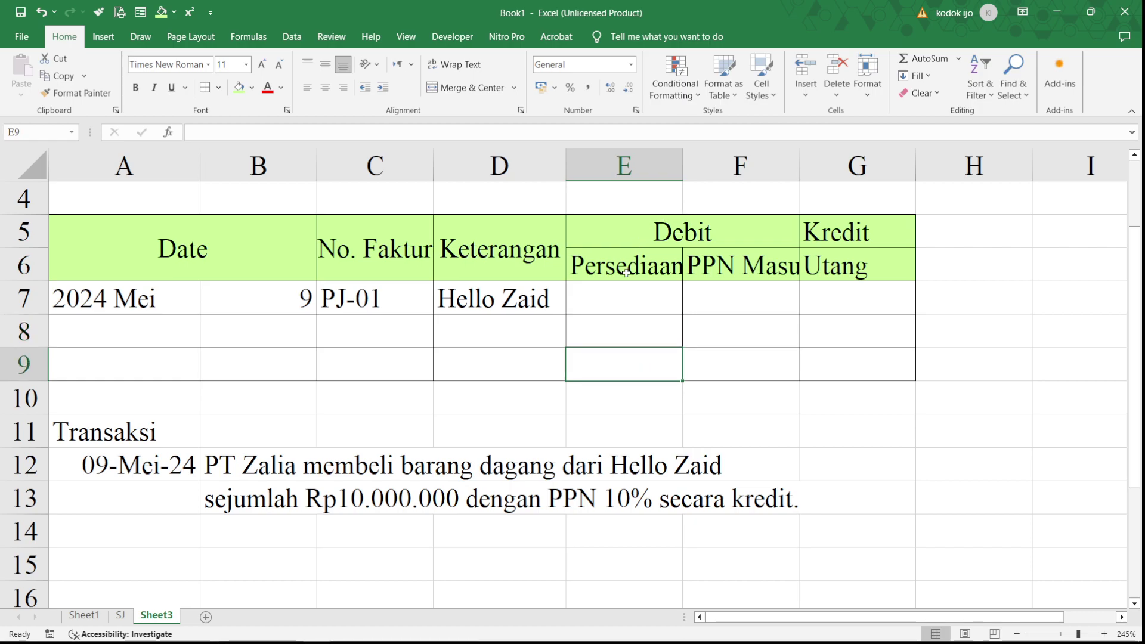
Format the amount cells E7:G9 as Indonesian rupiah (Rp) accounting with no decimal places.
left_click(623, 301)
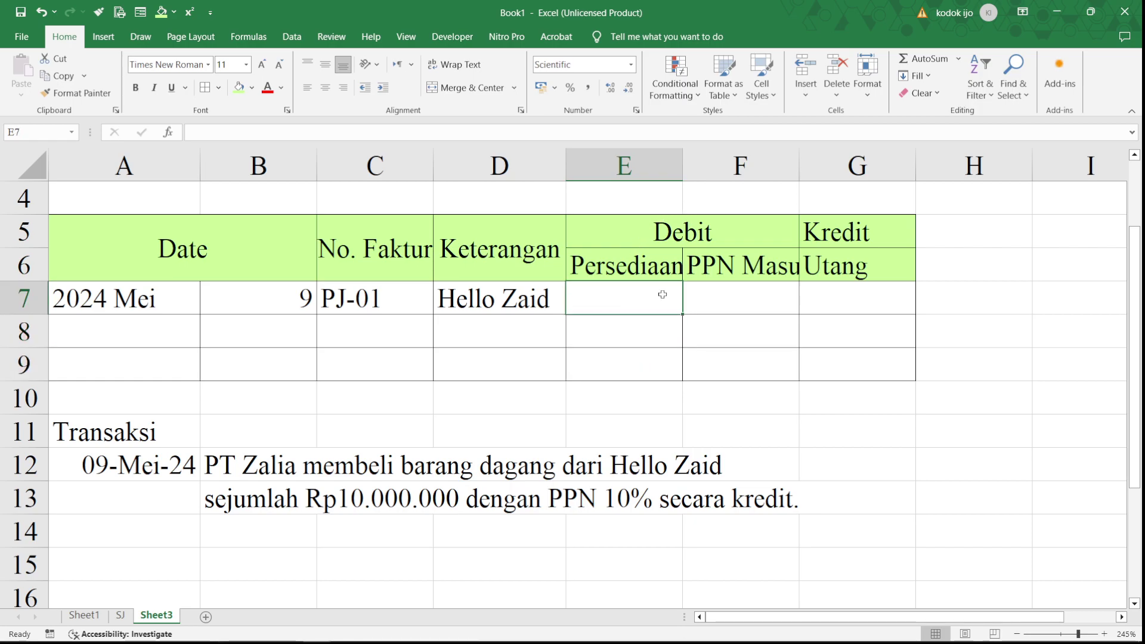
left_click(708, 299)
left_click_drag(637, 296, 846, 361)
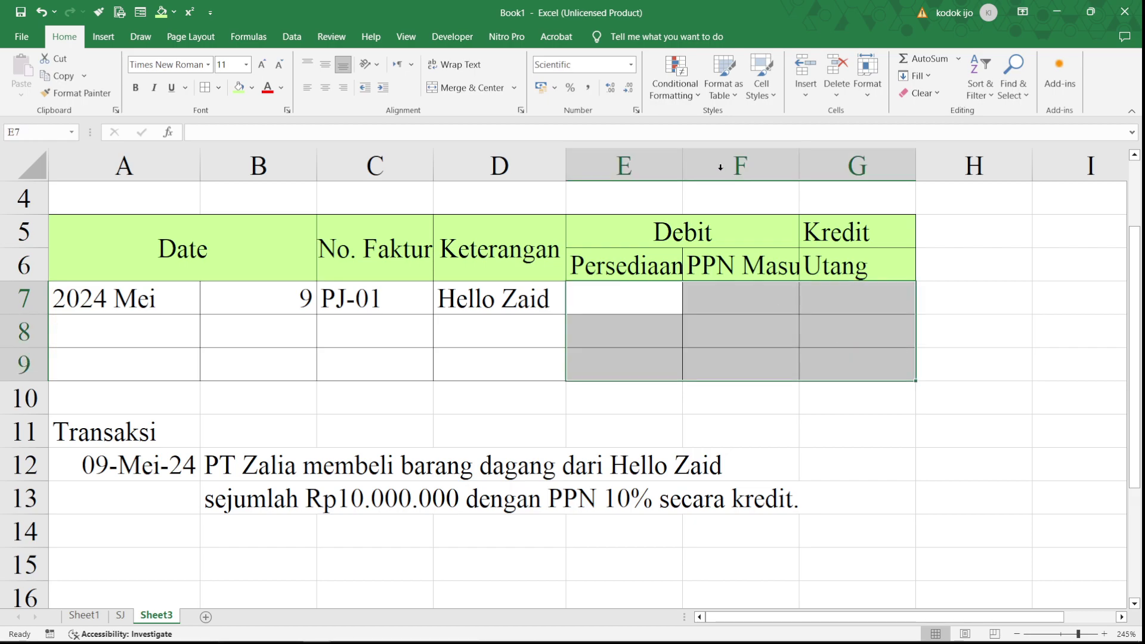
left_click(554, 87)
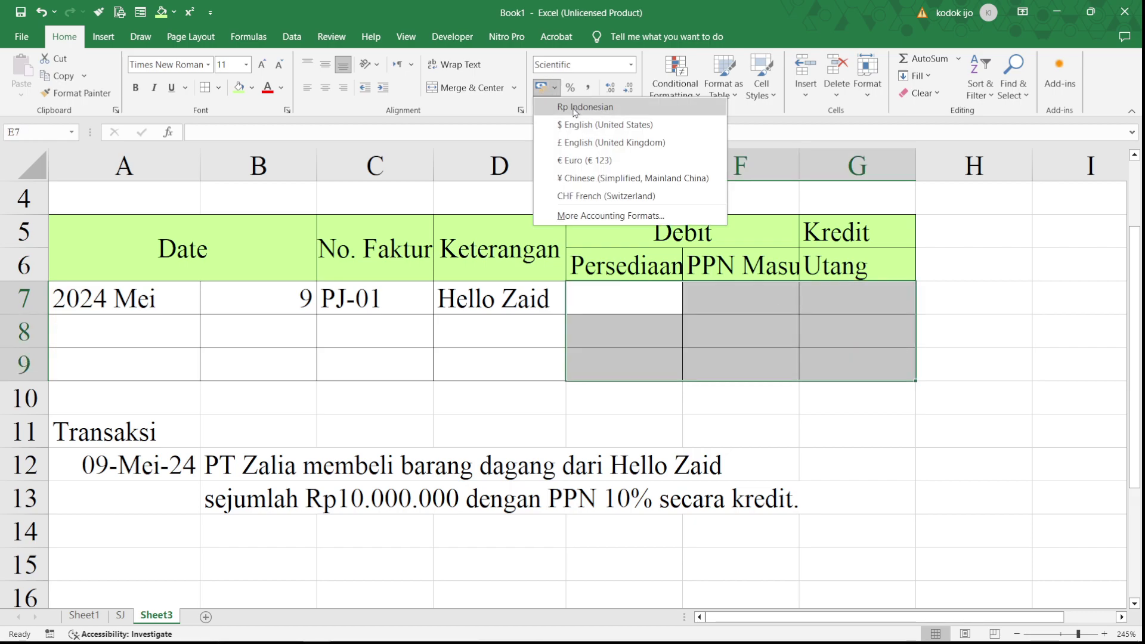
left_click(574, 108)
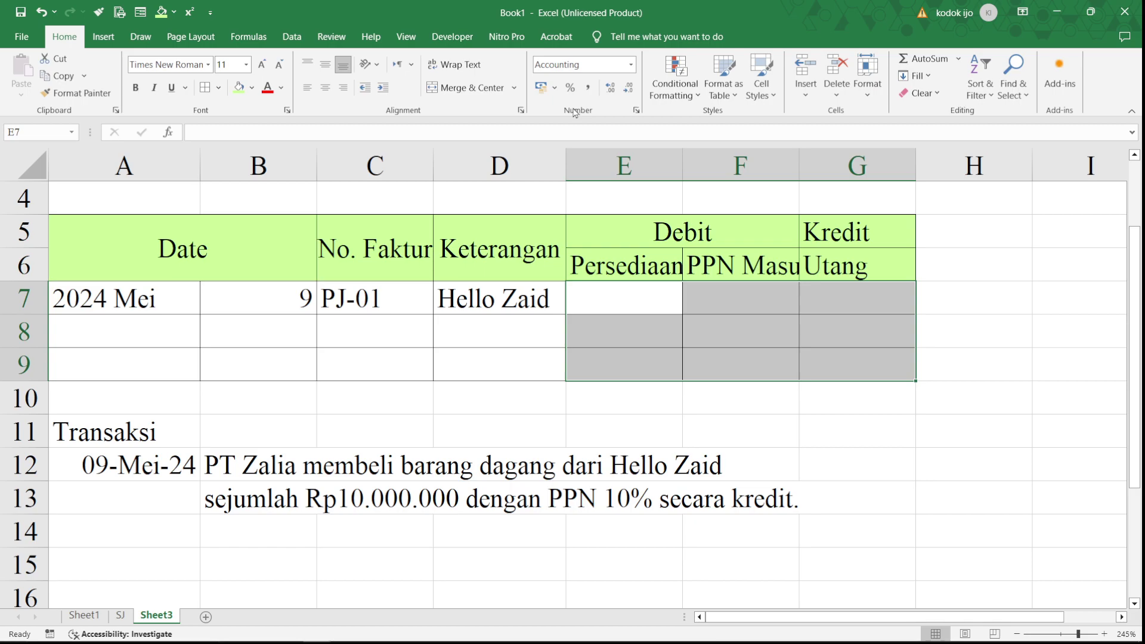
left_click(628, 92)
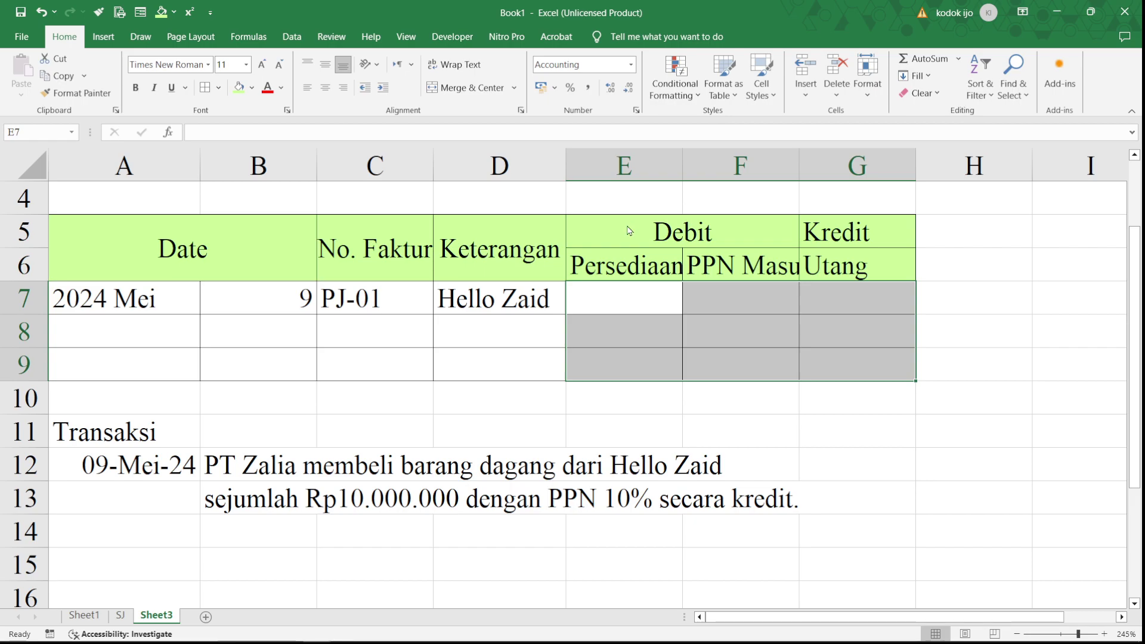
Enter 10000000 as the Persediaan debit amount in cell E7.
left_click(601, 305)
type("10000000")
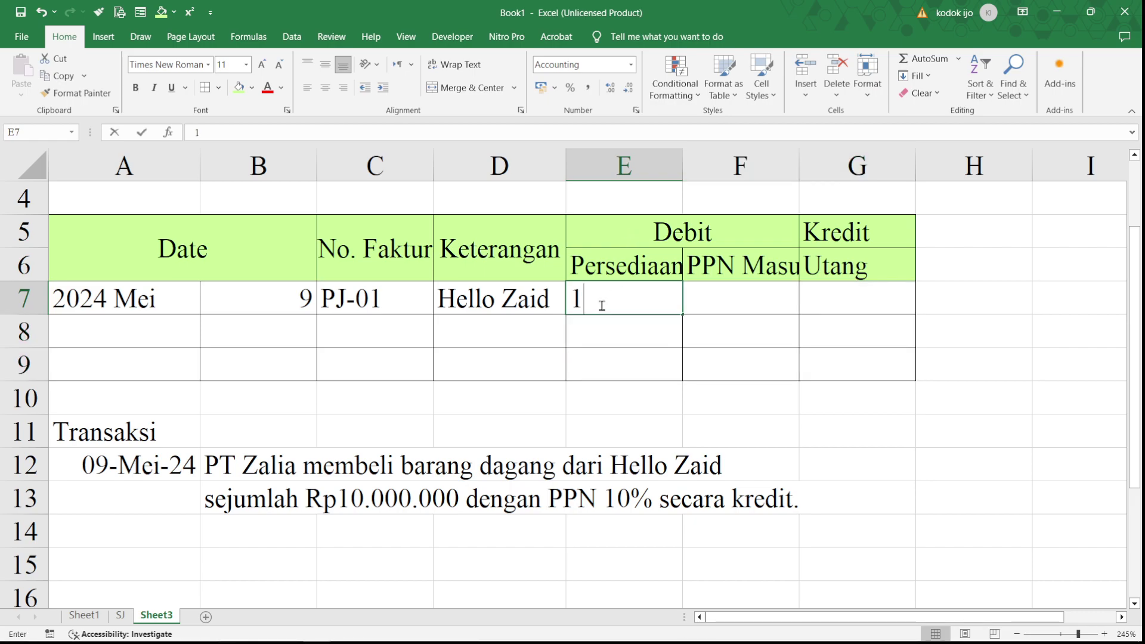
key("Return")
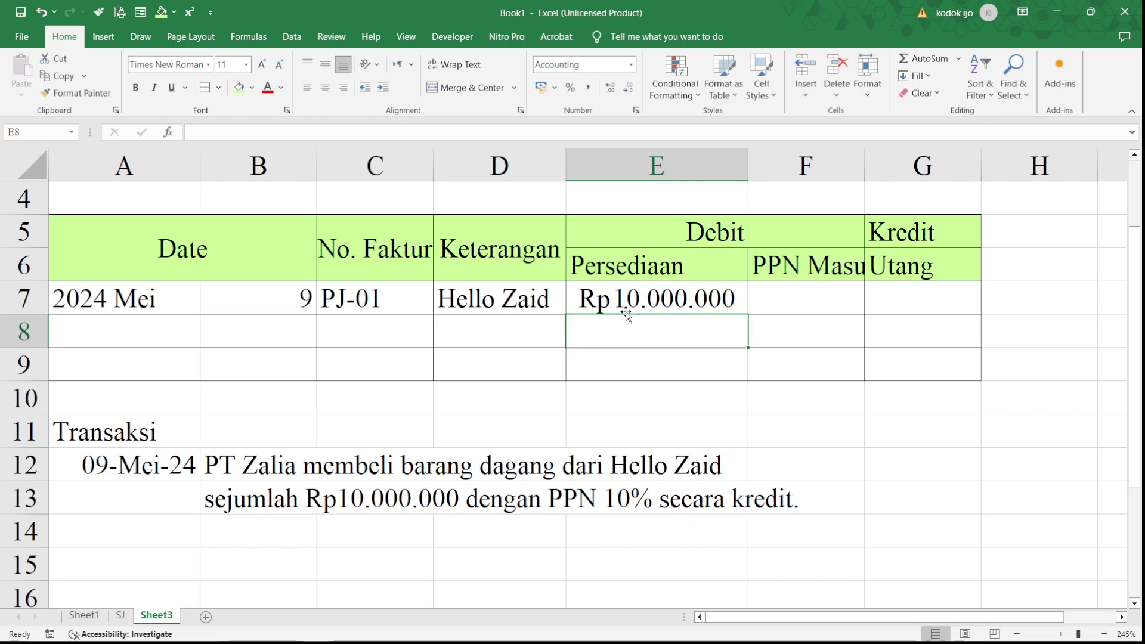
left_click(625, 294)
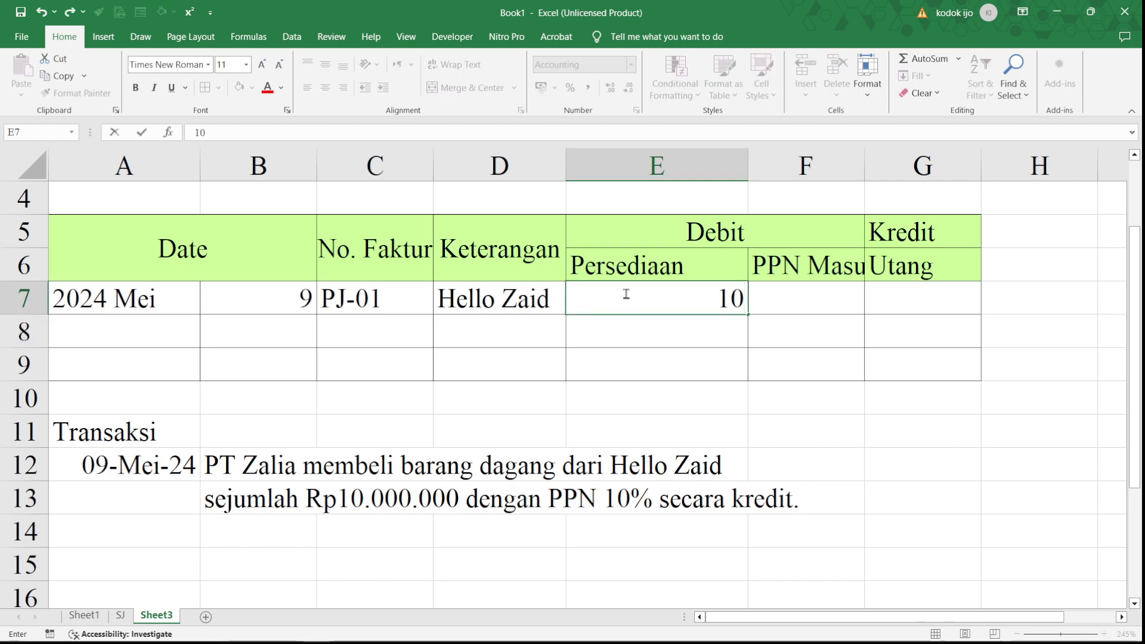
type("e6")
key("Return")
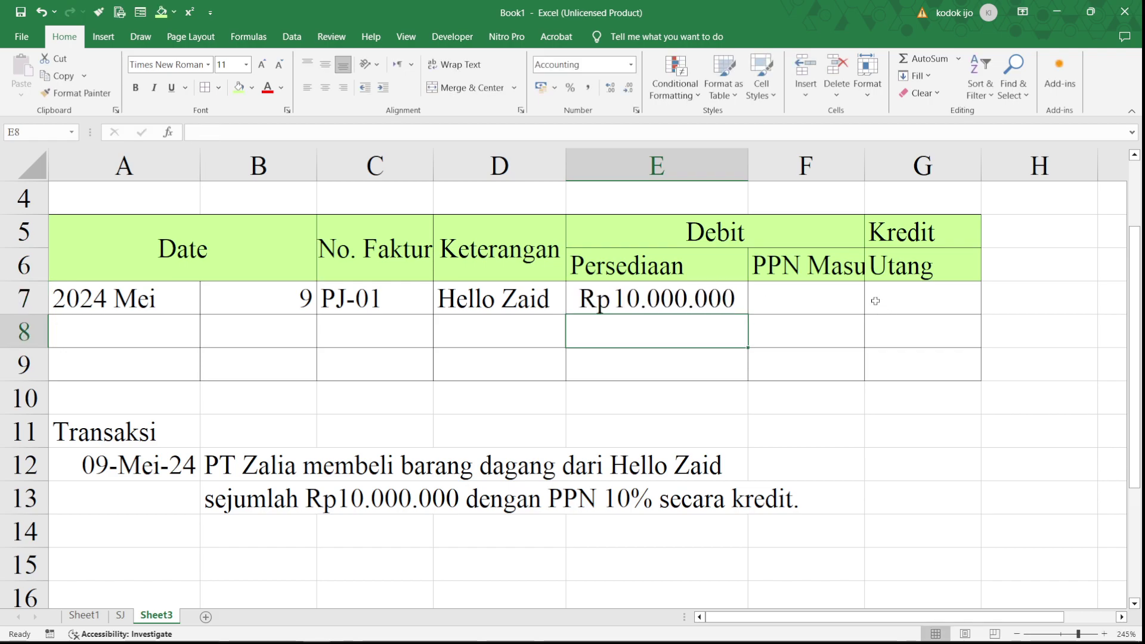
Calculate the PPN Masukan in F7 with the formula =E7*10%.
left_click(814, 301)
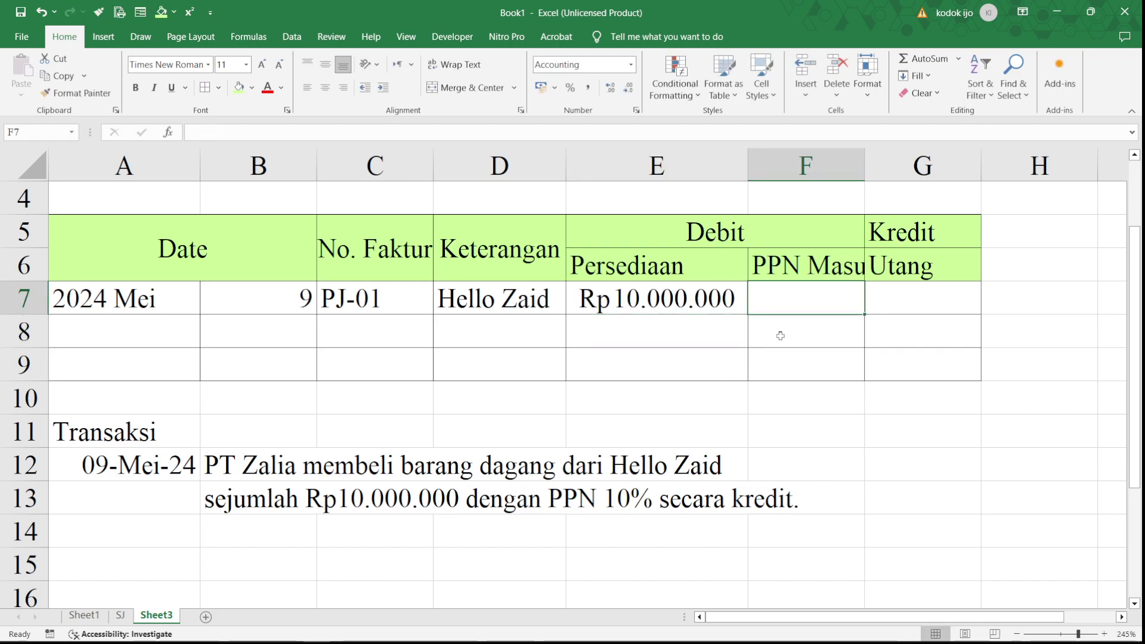
type("=")
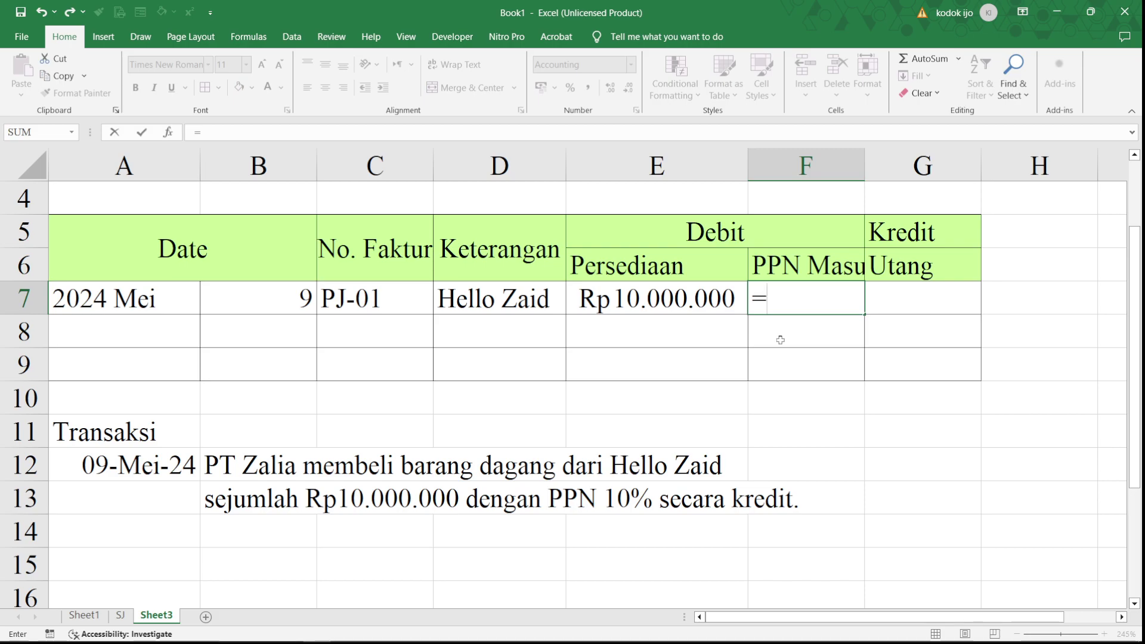
key("Left")
type("*10%")
key("BackSpace")
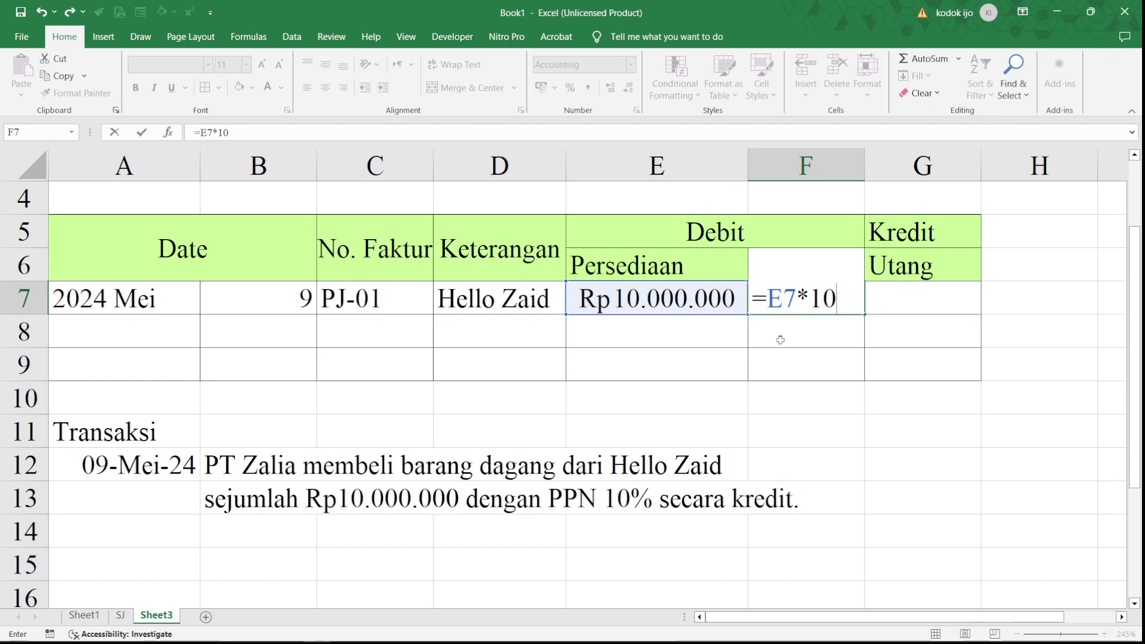
type("%")
key("Return")
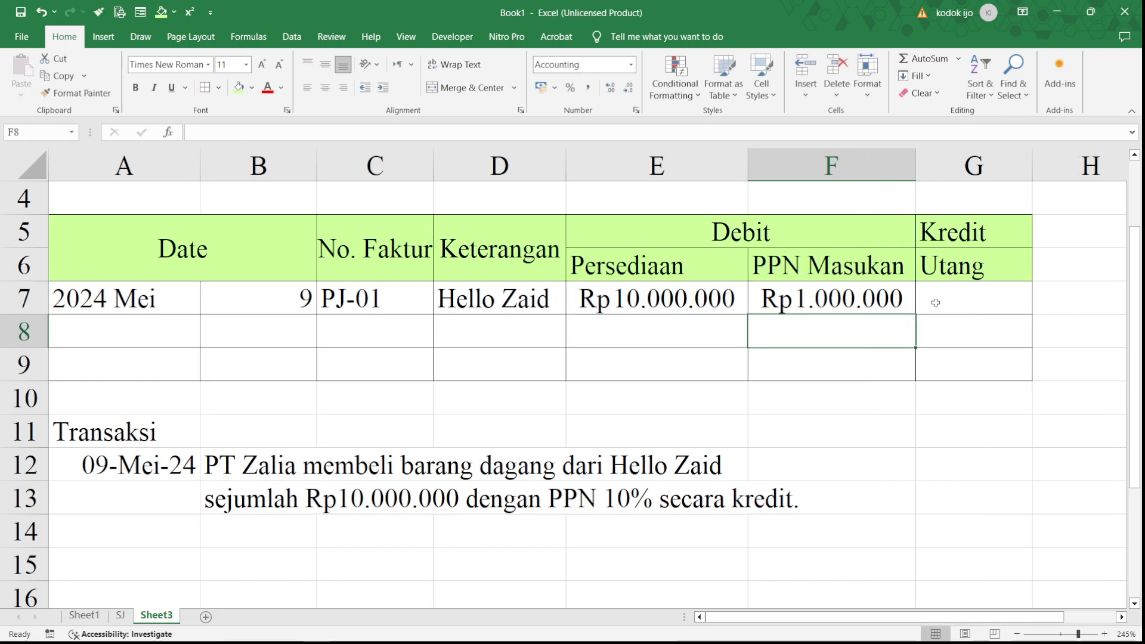
Try to calculate the Utang credit in G7 with the formula =E7*F7.
left_click(970, 297)
type("=")
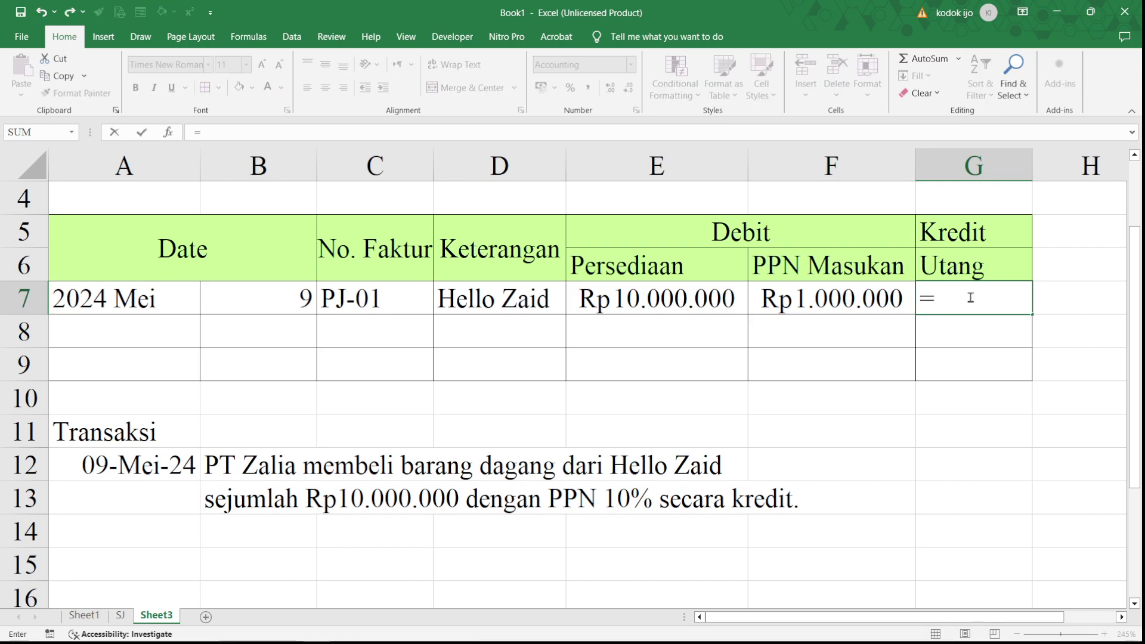
key("Left")
key("Left")
type("*")
key("Left")
key("Return")
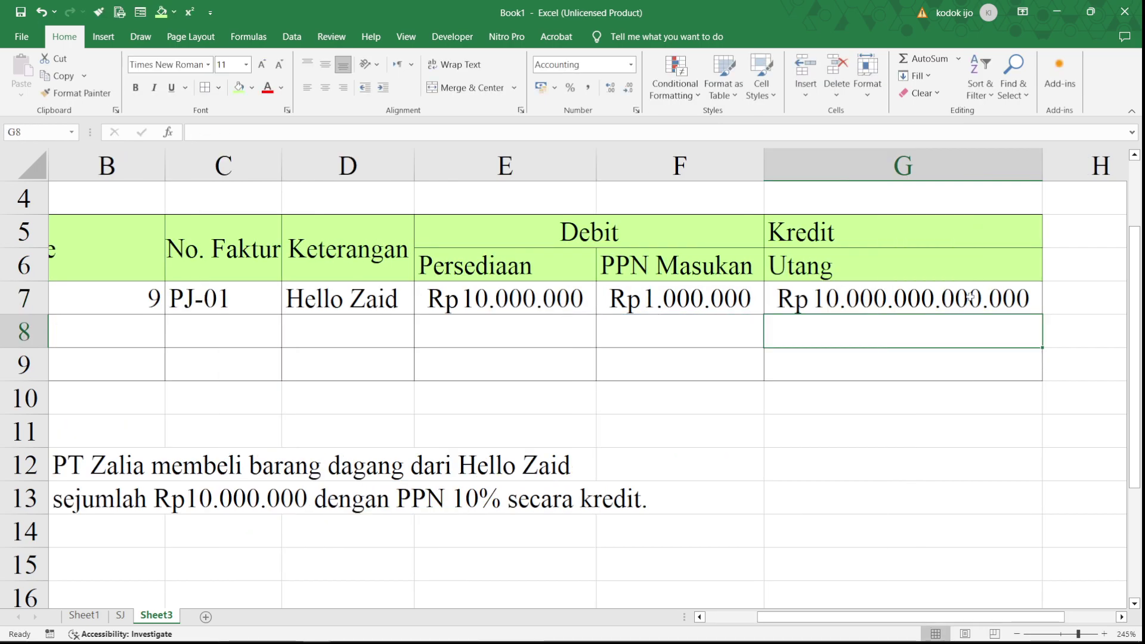
Replace the Utang formula in G7 with =E7.
left_click(934, 305)
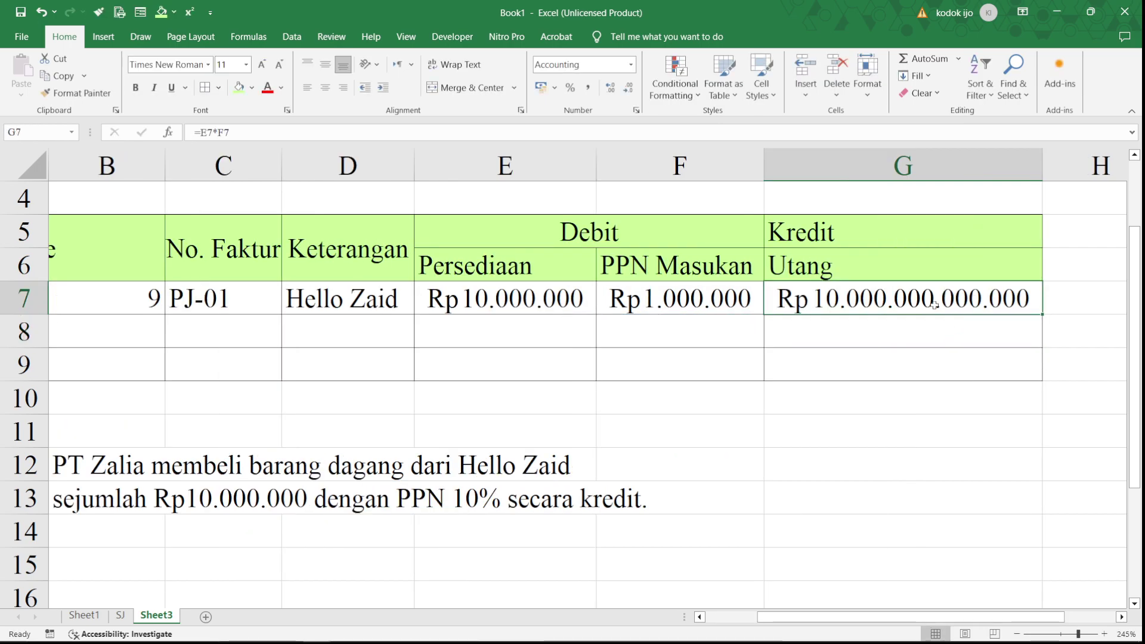
type("=")
key("Left")
key("Left")
type("-+")
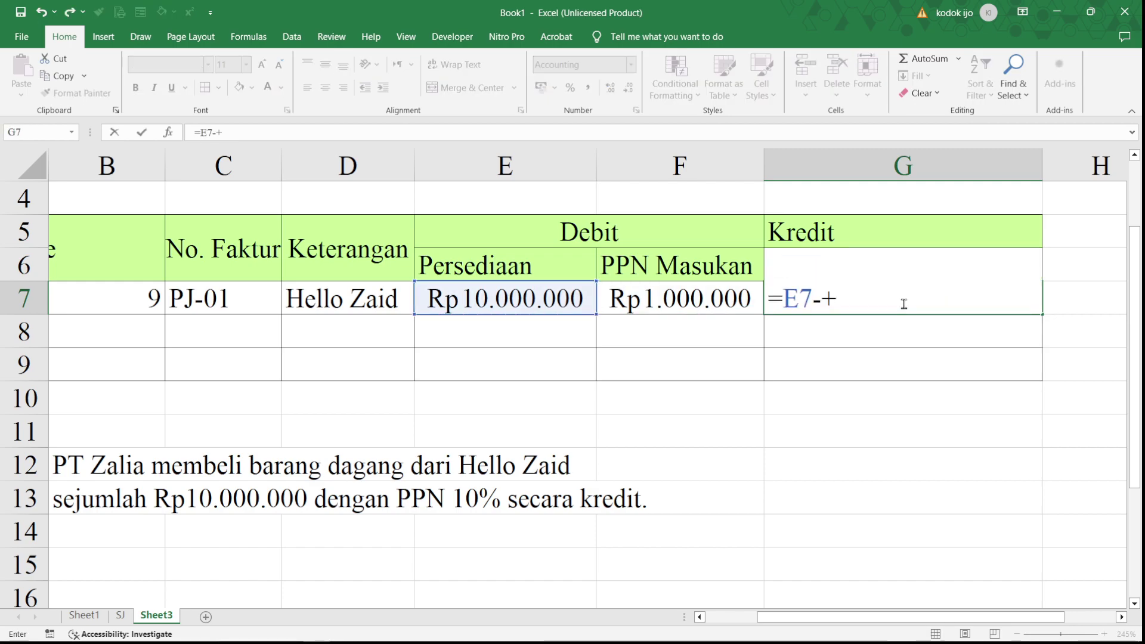
key("BackSpace")
key("BackSpace")
key("Return")
key("Left")
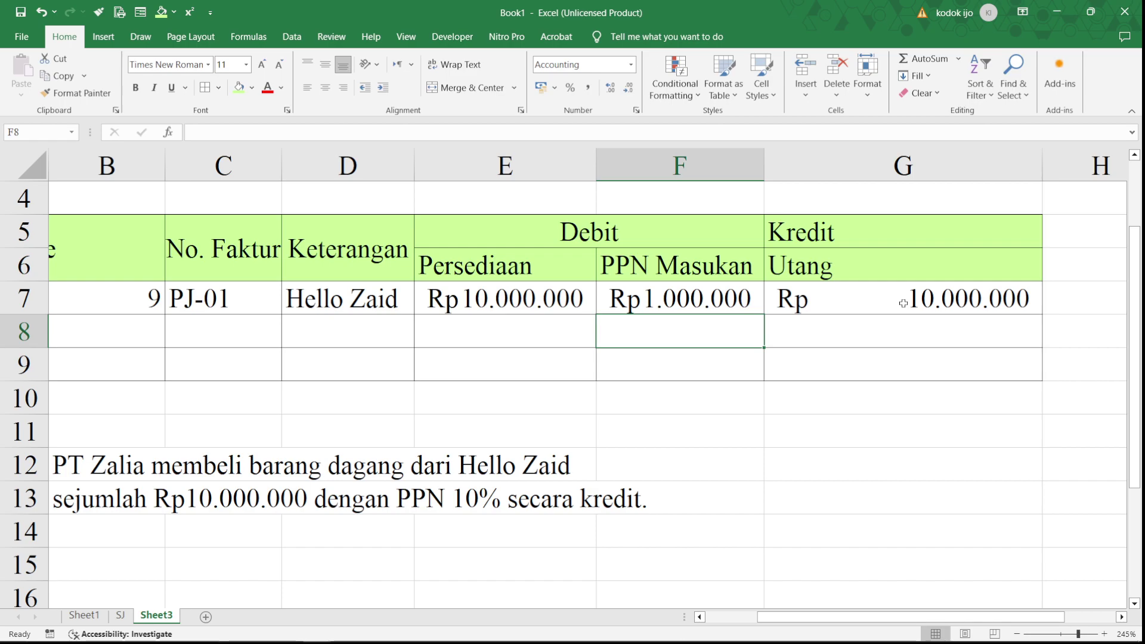
Autofit the width of column G to its contents.
left_click(1035, 173)
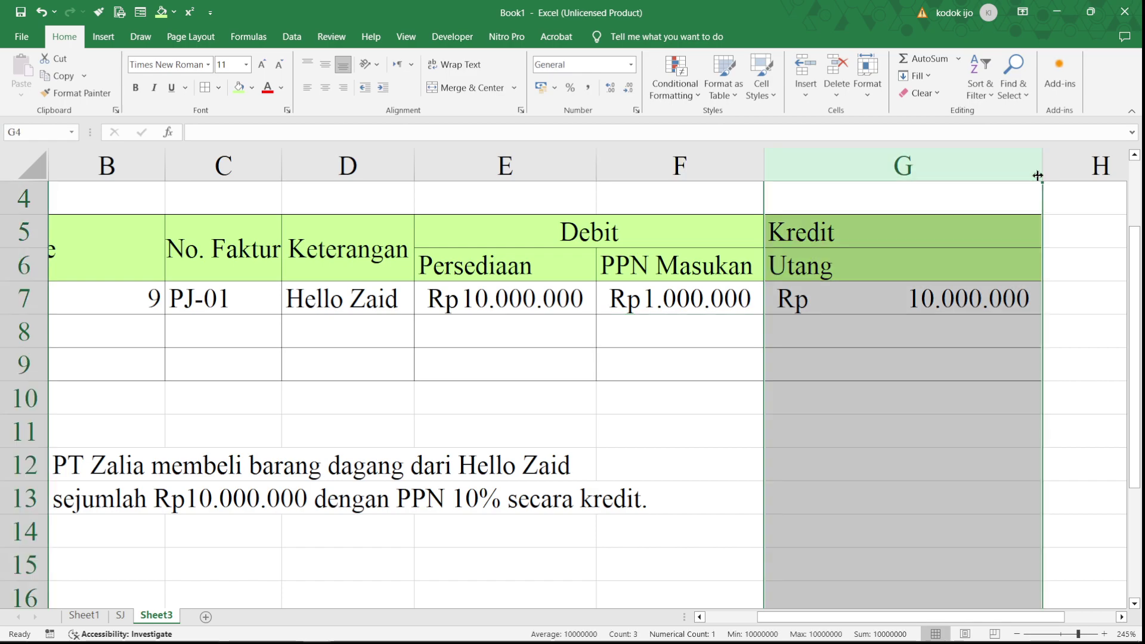
double_click(1042, 173)
left_click(815, 392)
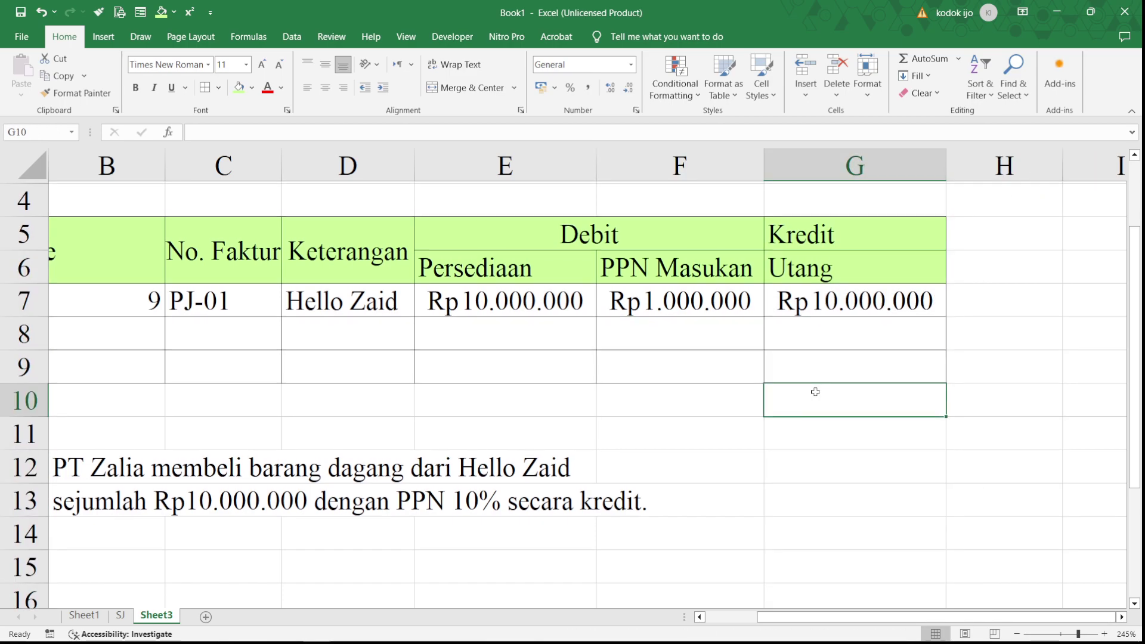
Enter the label Total in A9.
scroll(814, 391, "up", 1)
scroll(349, 406, "left", 1)
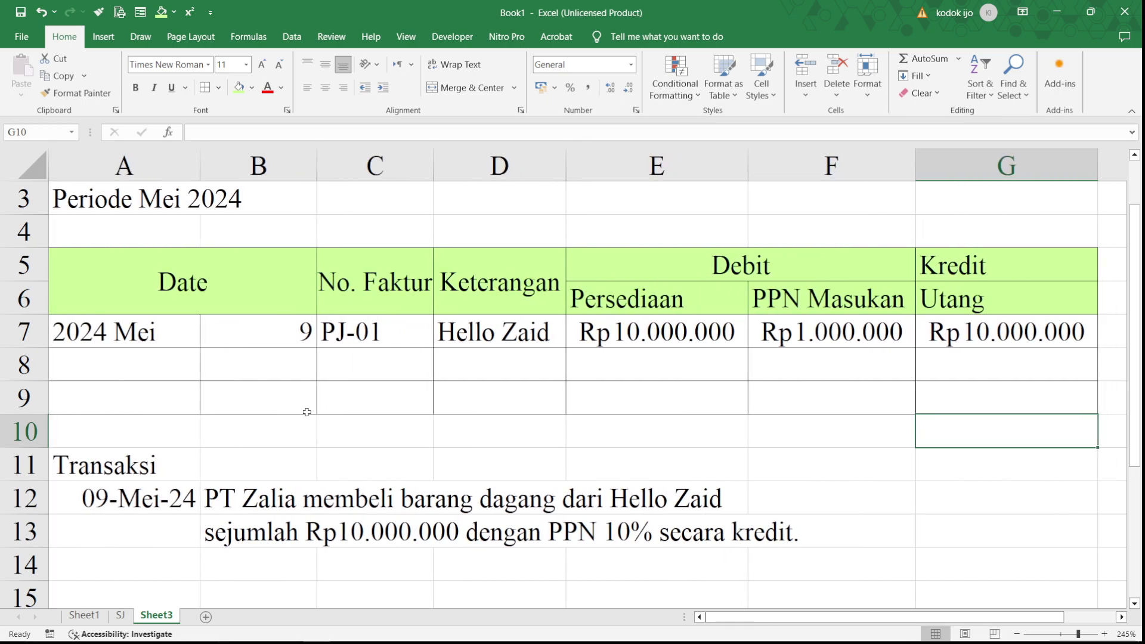
left_click(90, 398)
type("Total")
Merge the debit total cells E9:F9 into one cell and align it to the right.
key("Tab")
key("Tab")
key("Tab")
key("Tab")
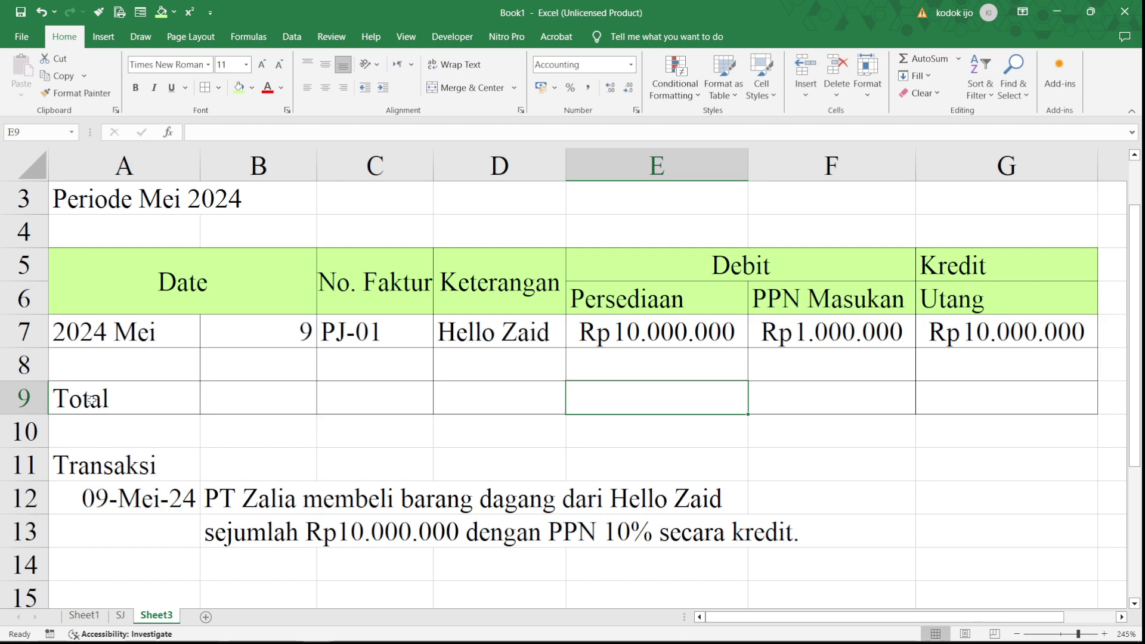
key("shift+Right")
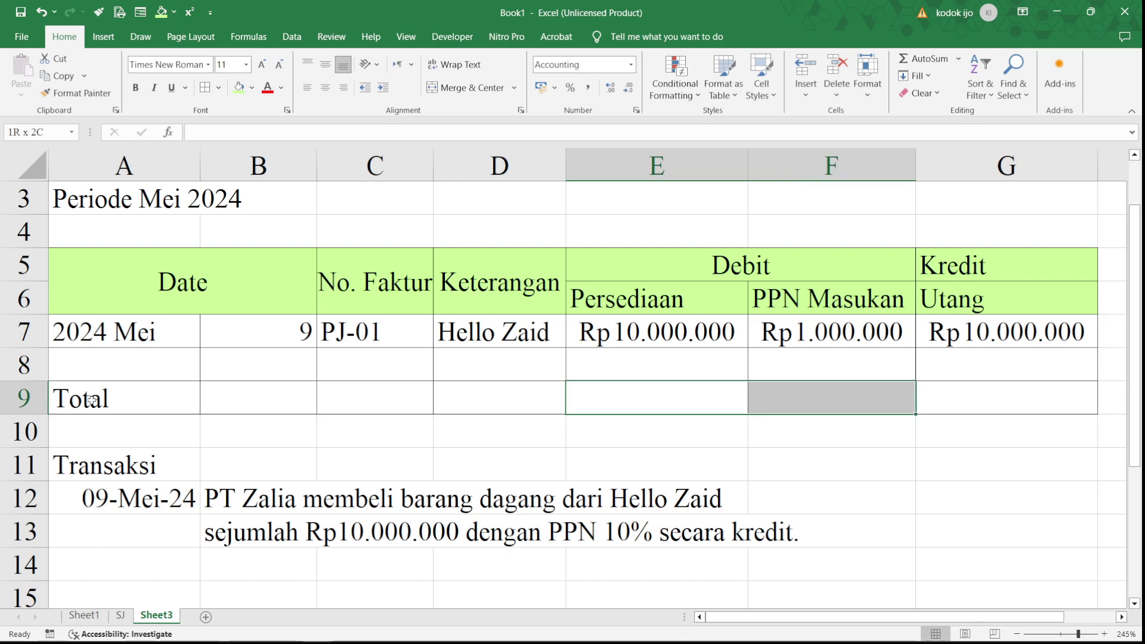
left_click(465, 88)
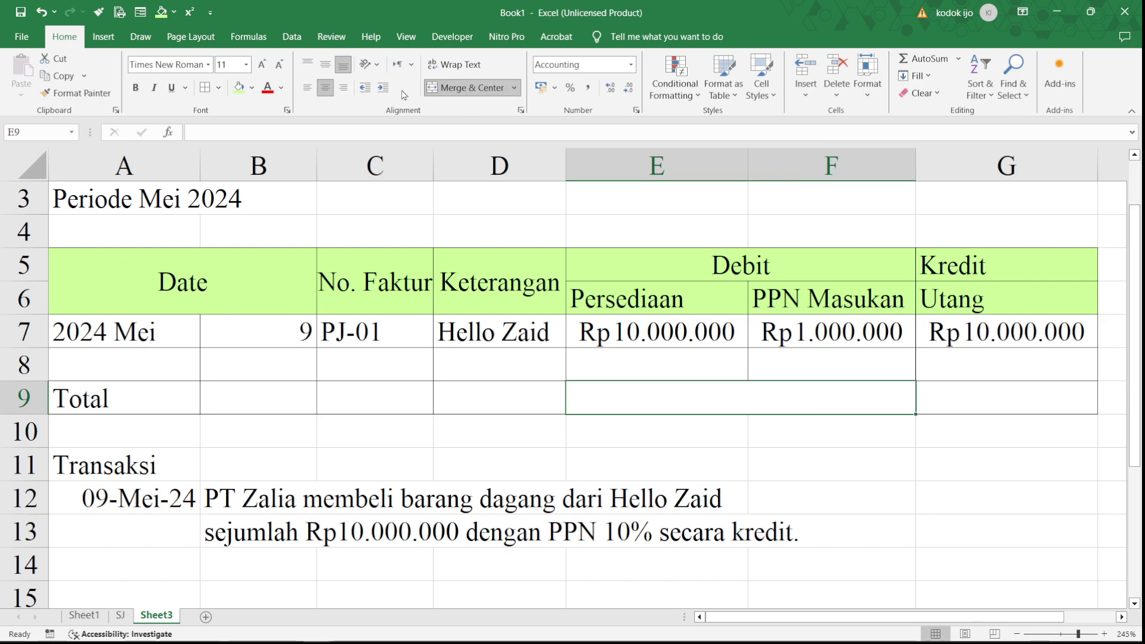
left_click(344, 88)
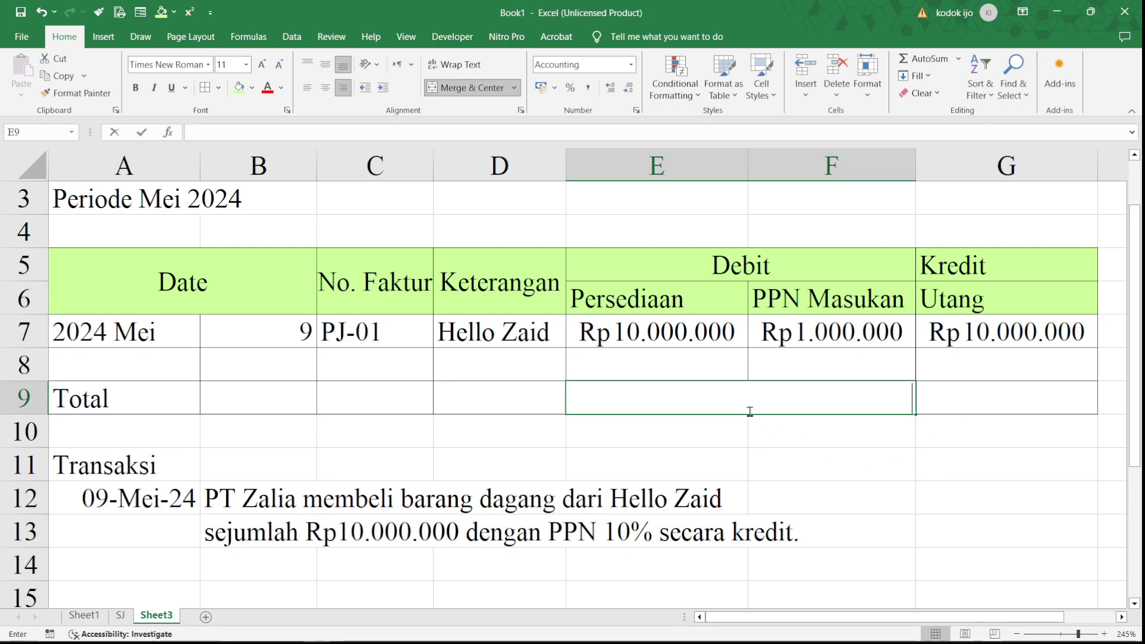
Calculate the debit total in the merged cell E9 by summing E7:F7.
type("=sum(")
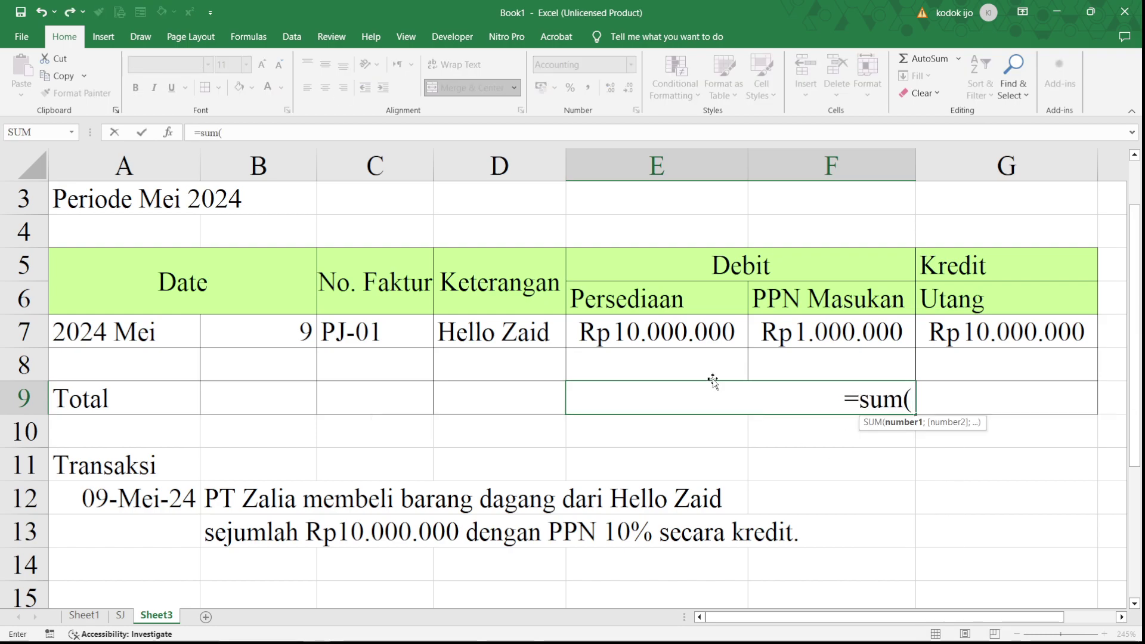
left_click_drag(679, 337, 847, 337)
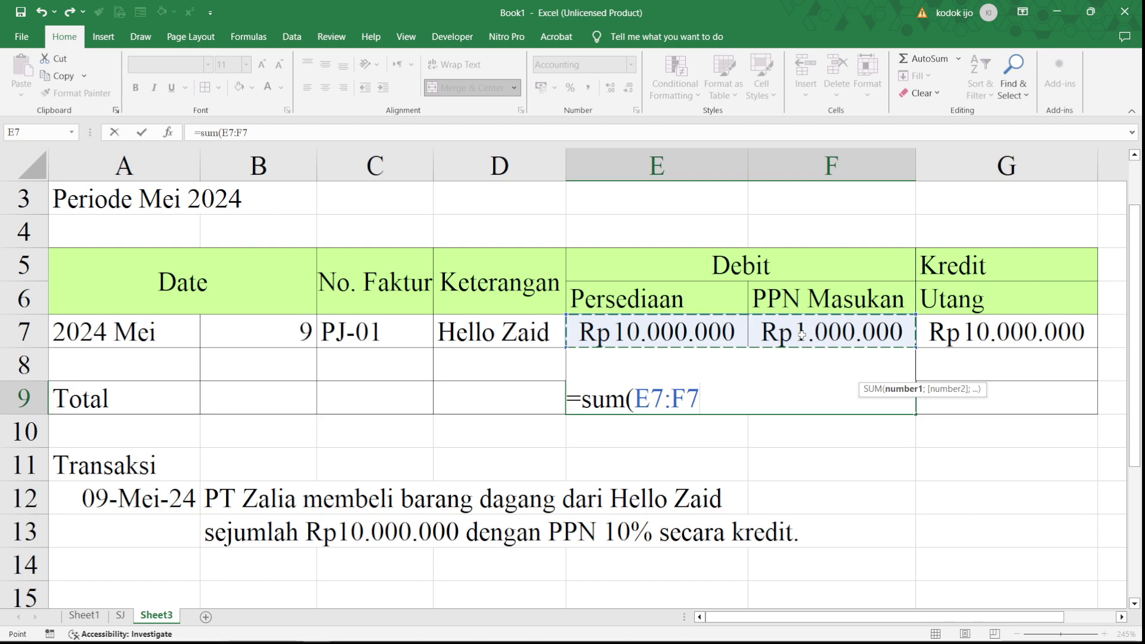
key("Return")
Calculate the Utang total in G9 with a SUM formula on G7.
left_click(1004, 389)
type("=")
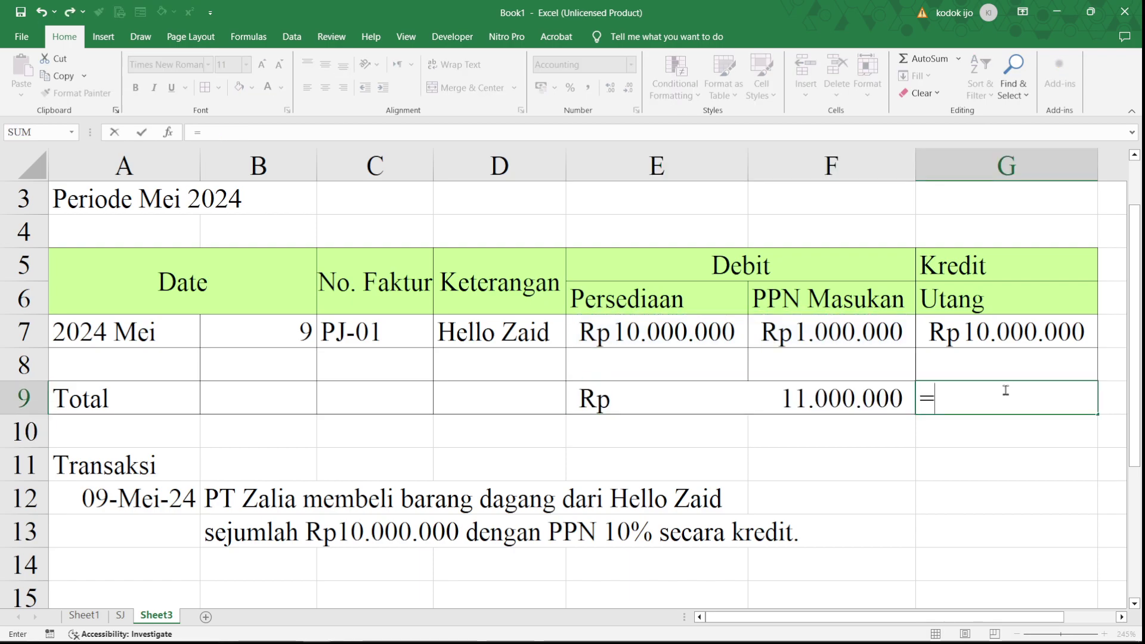
type("sum(")
left_click(1003, 335)
key("Return")
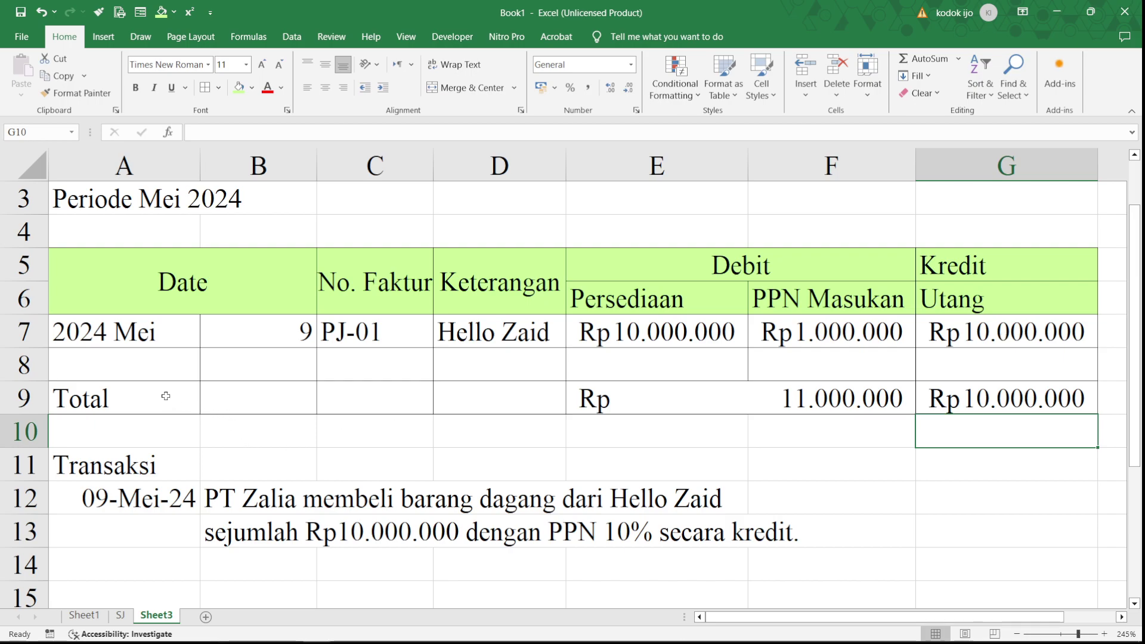
Merge and center the Total label across A9:D9 and make it bold.
left_click_drag(164, 399, 498, 395)
left_click(468, 88)
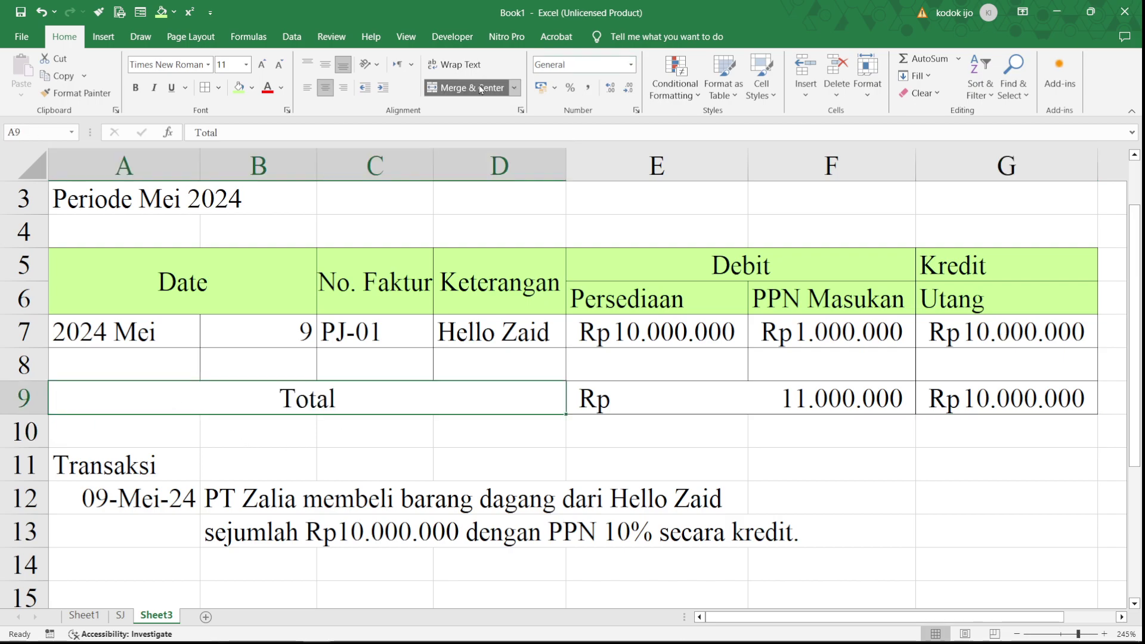
key("ctrl+b")
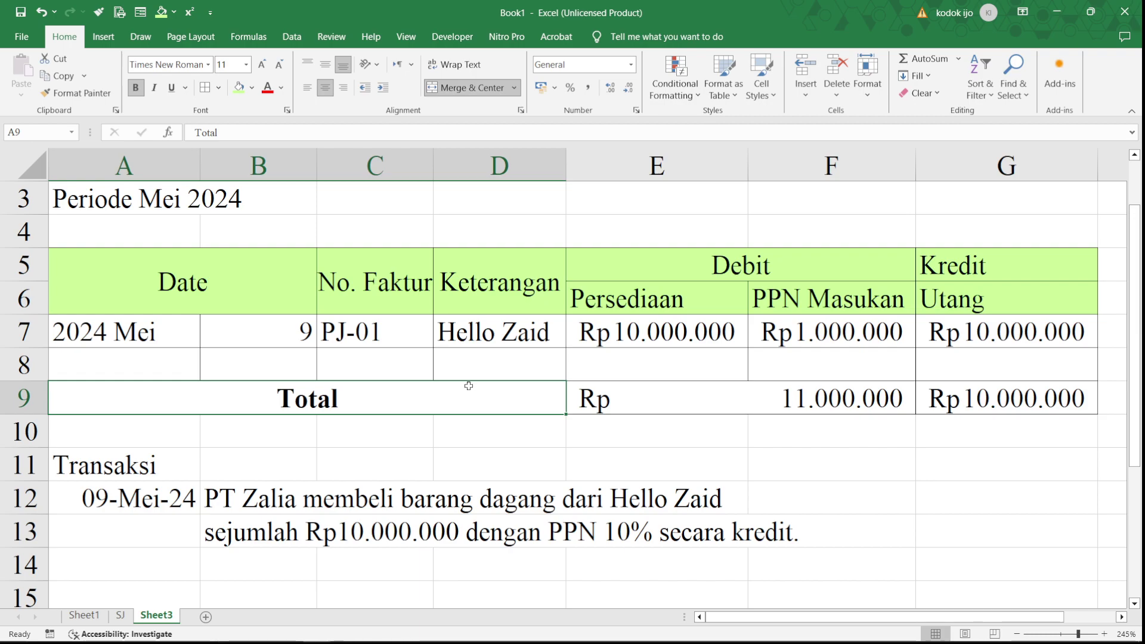
left_click(464, 446)
Merge each of the three title rows separately across columns A to G, then center the titles and make them bold.
scroll(465, 446, "up", 2)
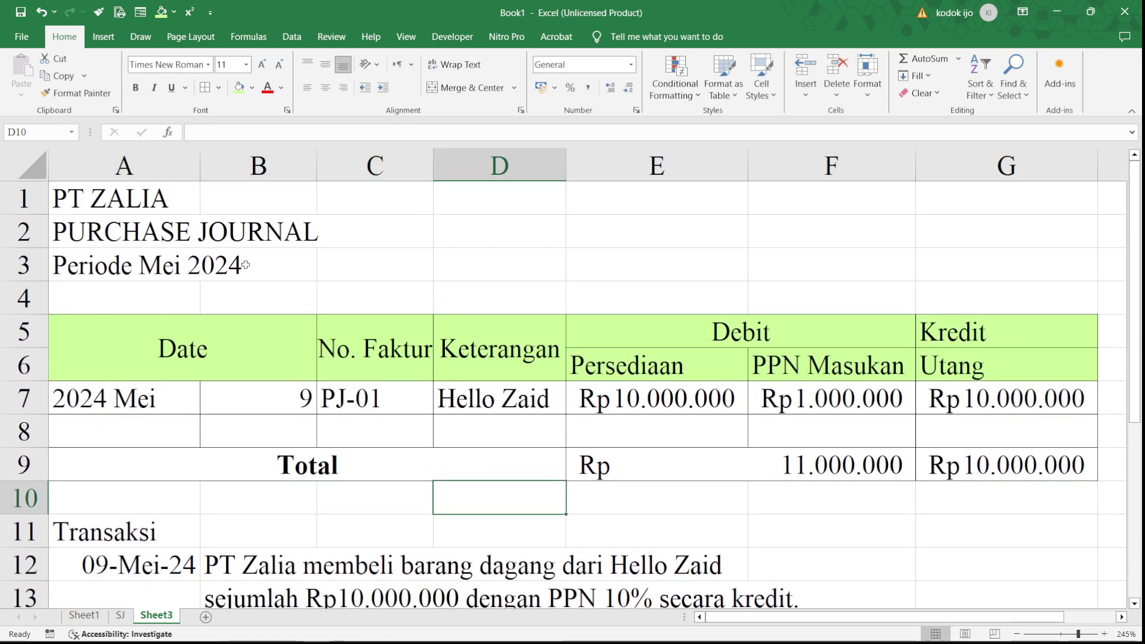
left_click_drag(133, 204, 957, 278)
left_click(514, 88)
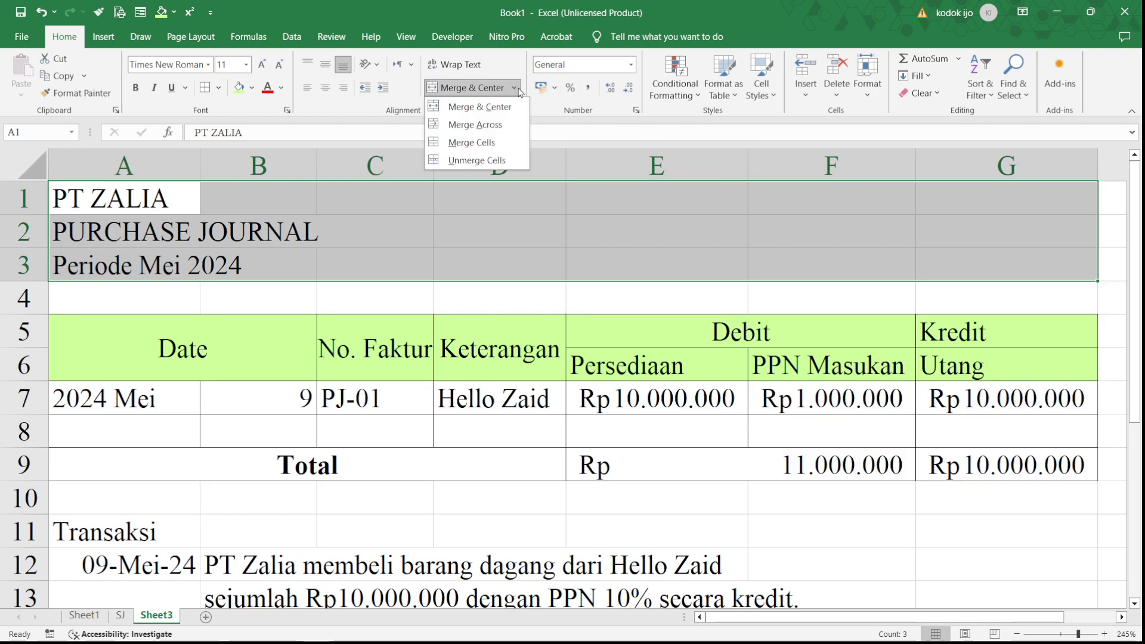
left_click(487, 141)
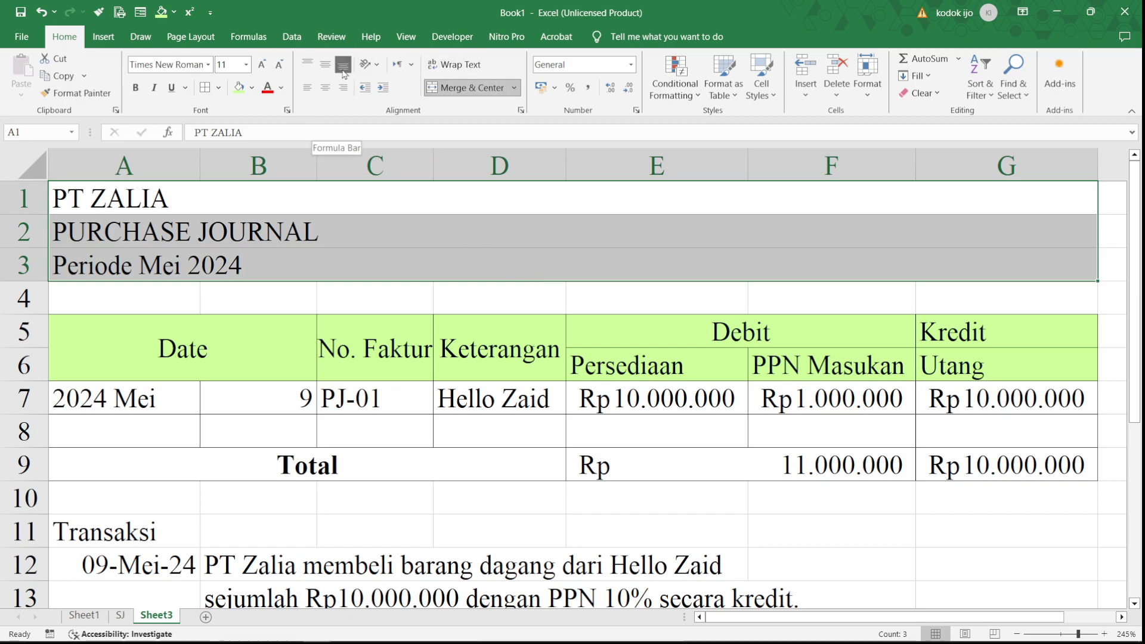
left_click(327, 89)
key("ctrl+b")
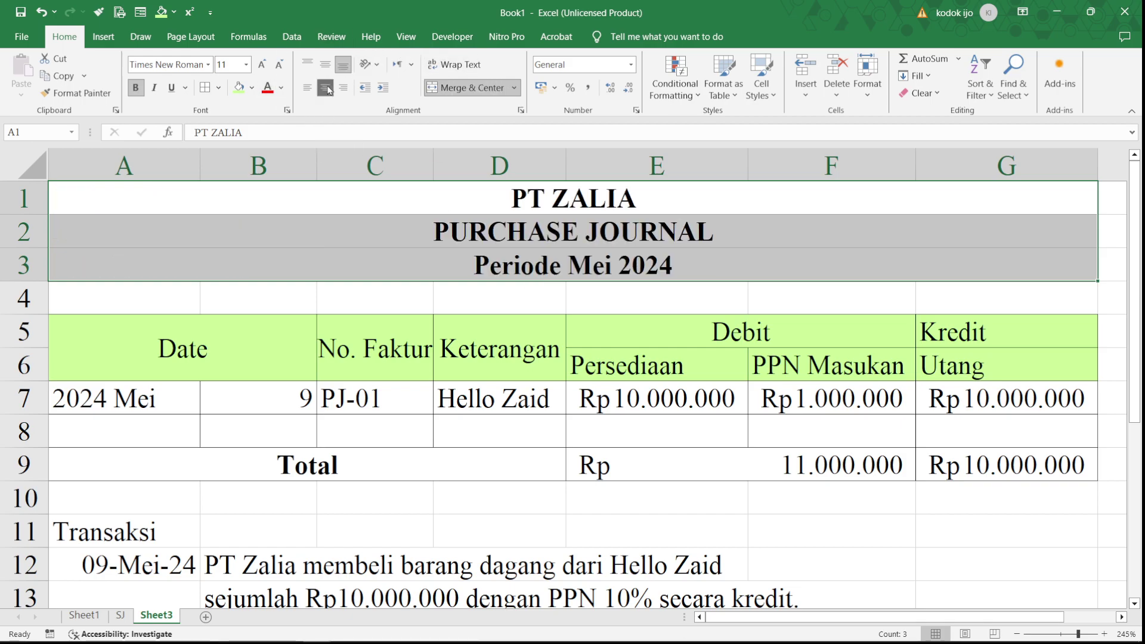
Narrow column B of the journal.
left_click(518, 352)
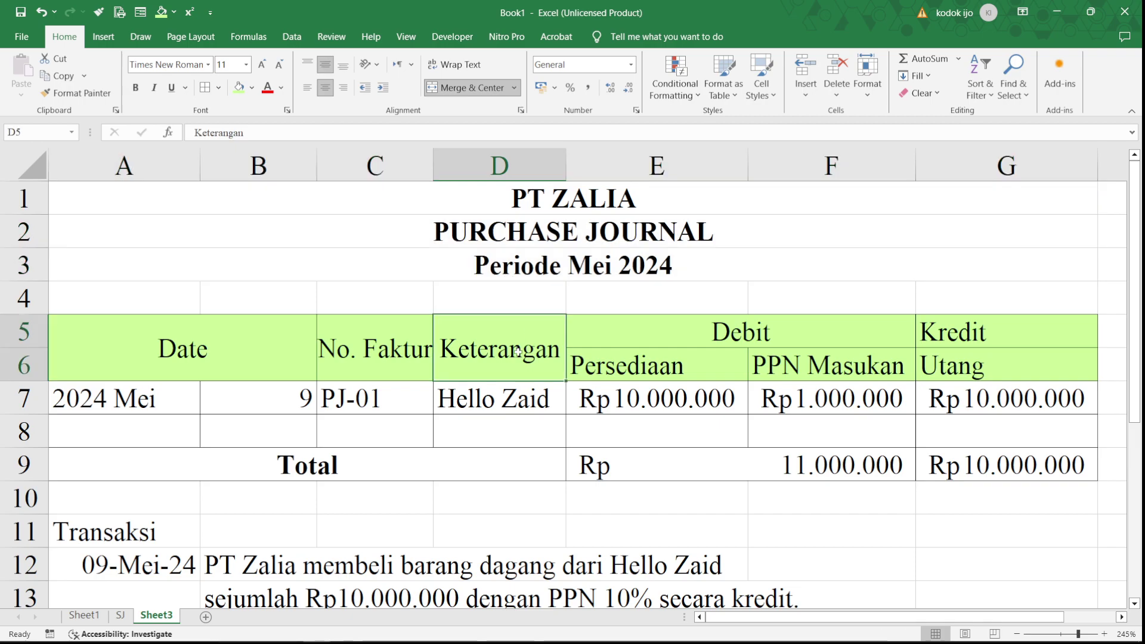
scroll(517, 351, "down", 1)
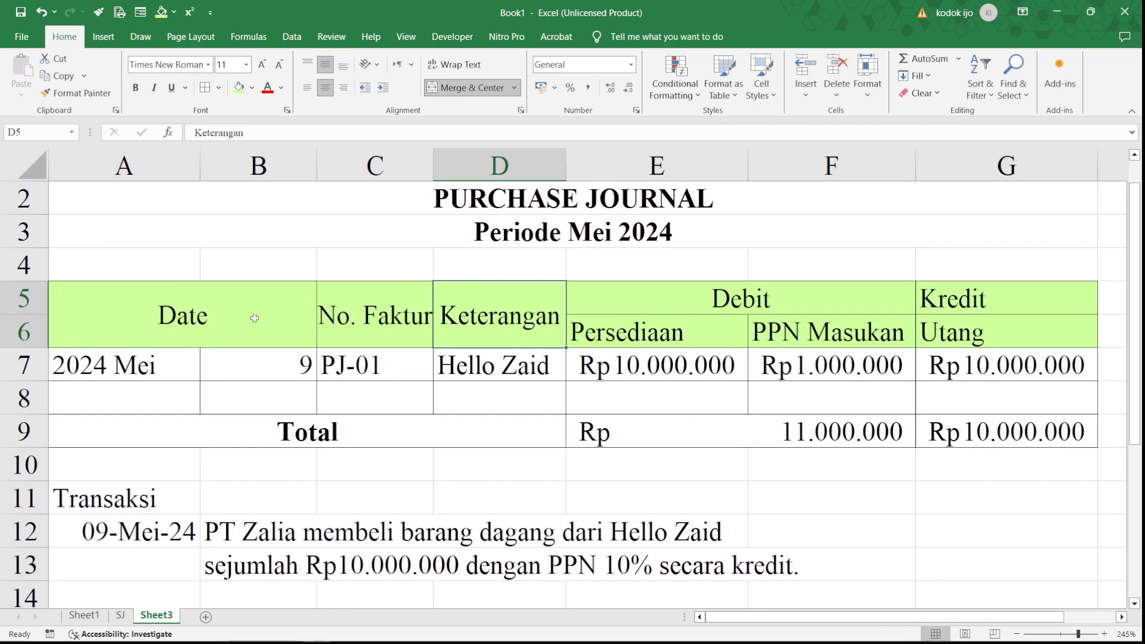
left_click_drag(316, 167, 275, 169)
Try to autofit columns A to G with the transaction notes still in place.
left_click_drag(149, 162, 1043, 167)
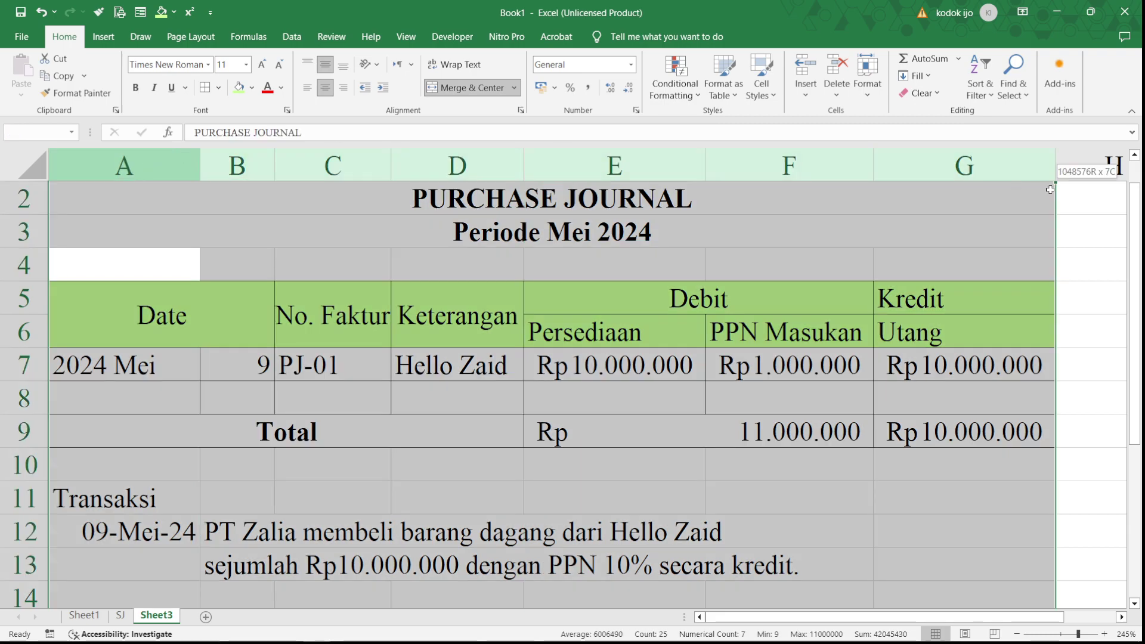
double_click(1054, 167)
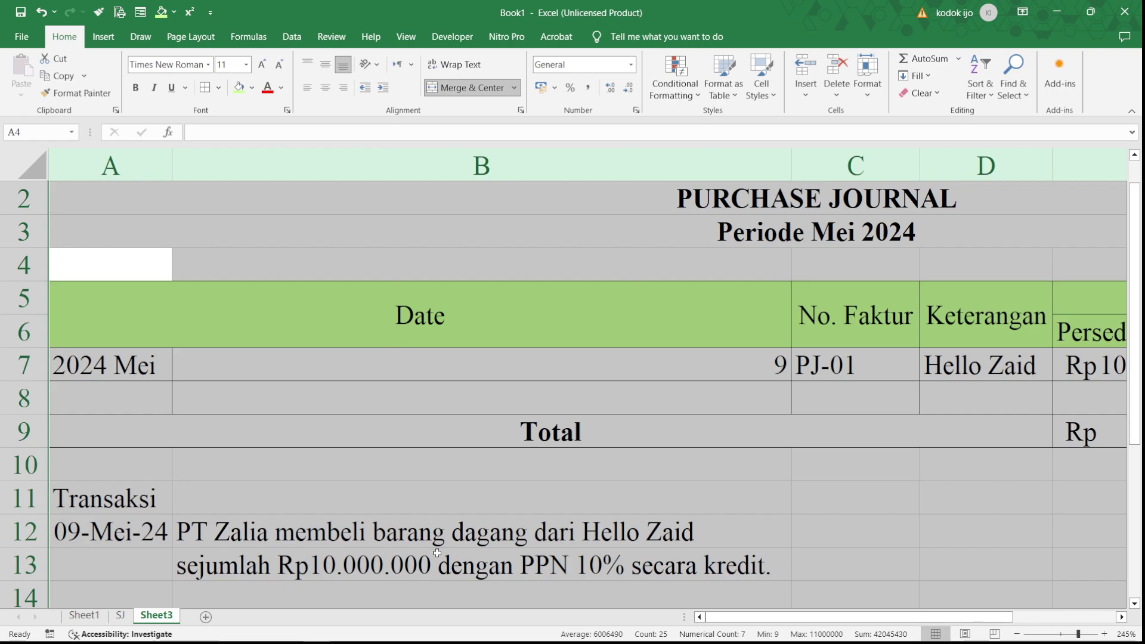
key("ctrl+z")
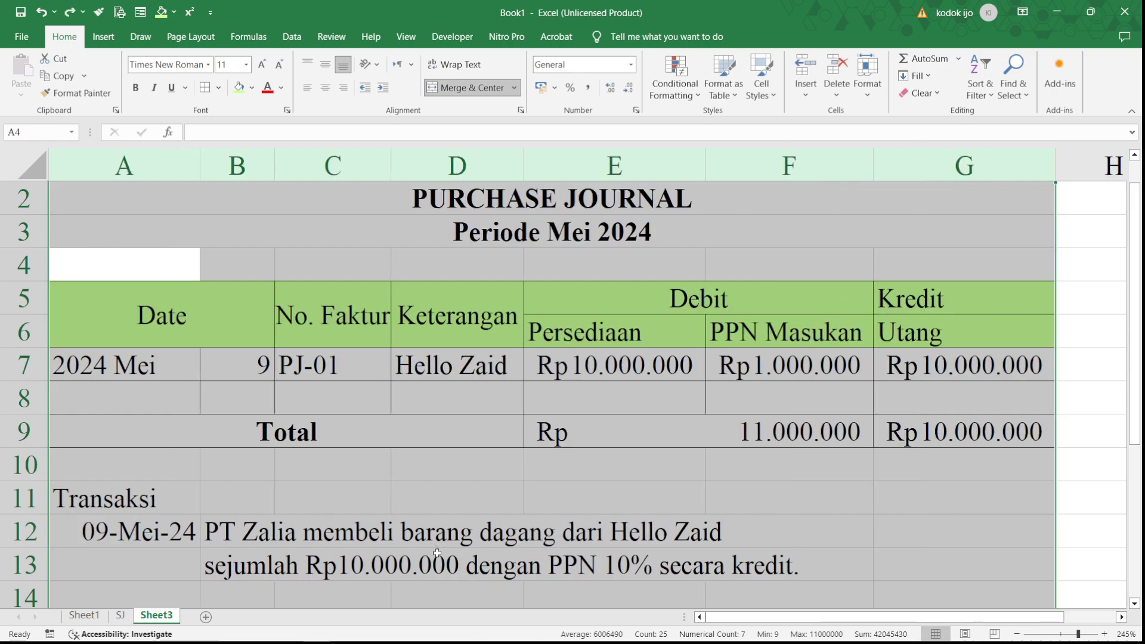
Clear the transaction notes in rows 11 to 13 below the journal.
left_click(217, 489)
left_click_drag(23, 497, 22, 576)
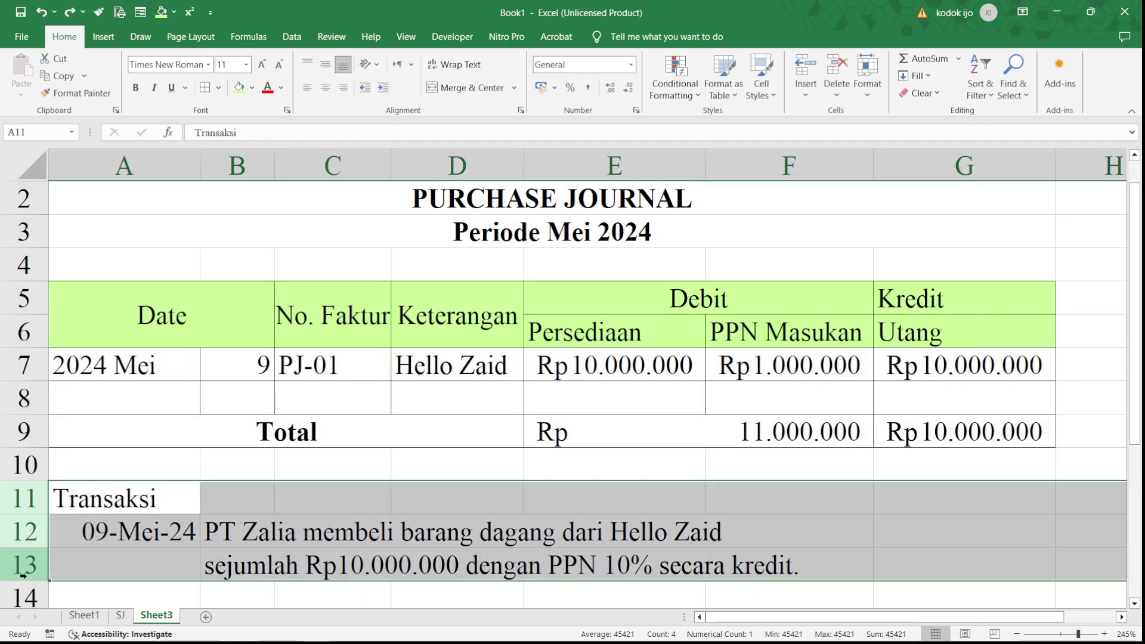
key("Delete")
left_click(171, 531)
Autofit the widths of columns A to G to their contents.
left_click_drag(125, 166, 1056, 166)
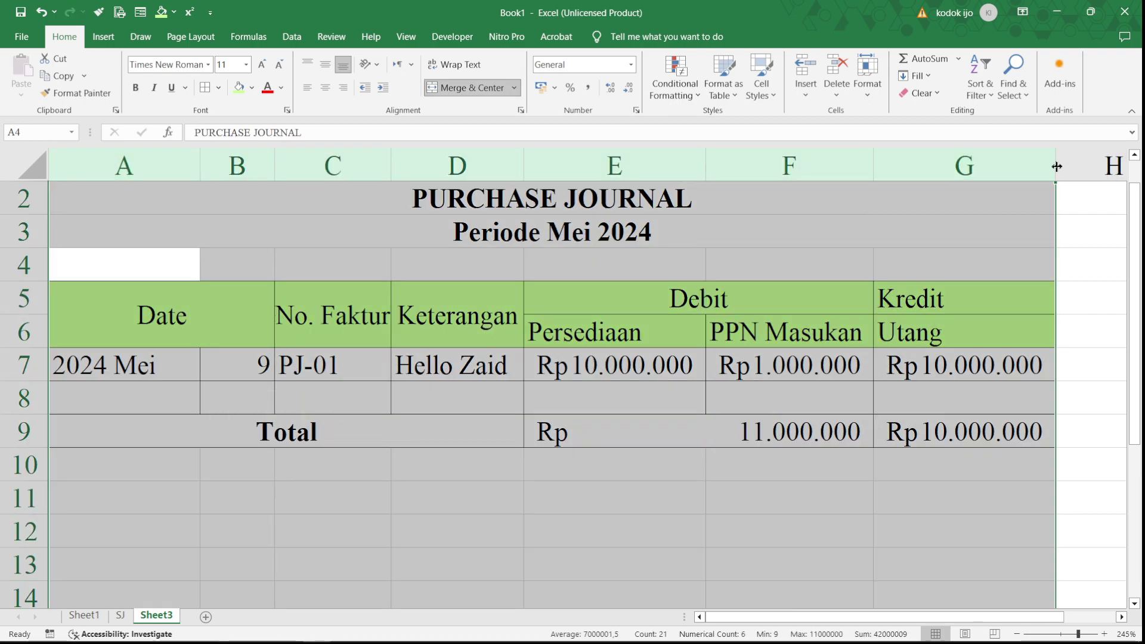
double_click(1057, 166)
left_click(708, 337)
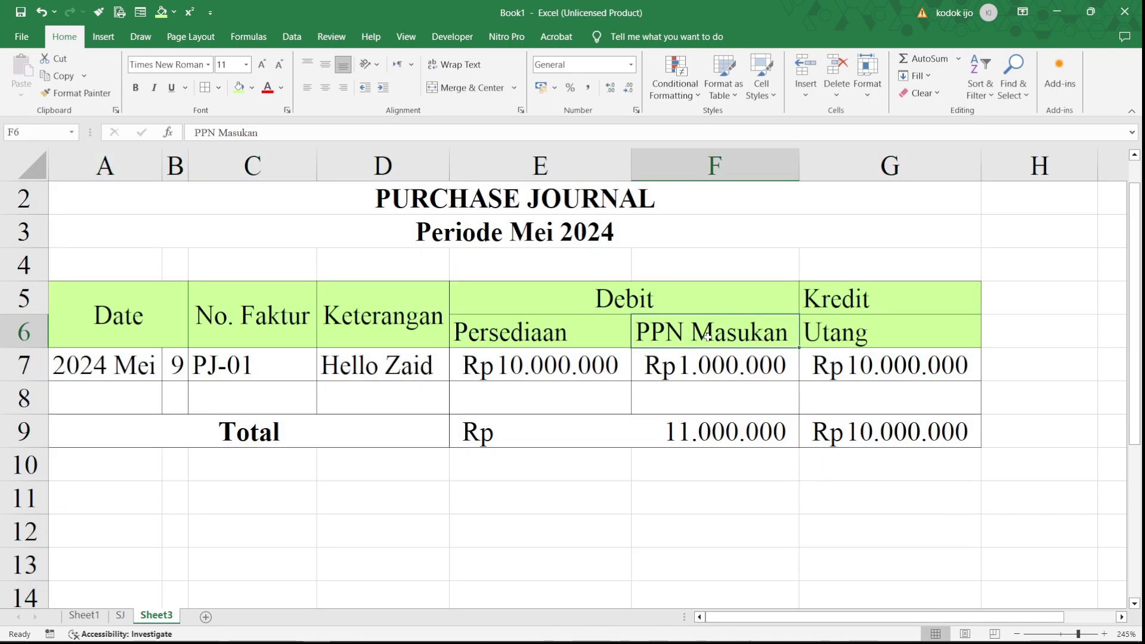
Center all header cells of the journal in A5:G6 horizontally.
scroll(708, 337, "up", 1)
left_click_drag(111, 546, 303, 590)
left_click(444, 593)
left_click_drag(123, 336, 855, 349)
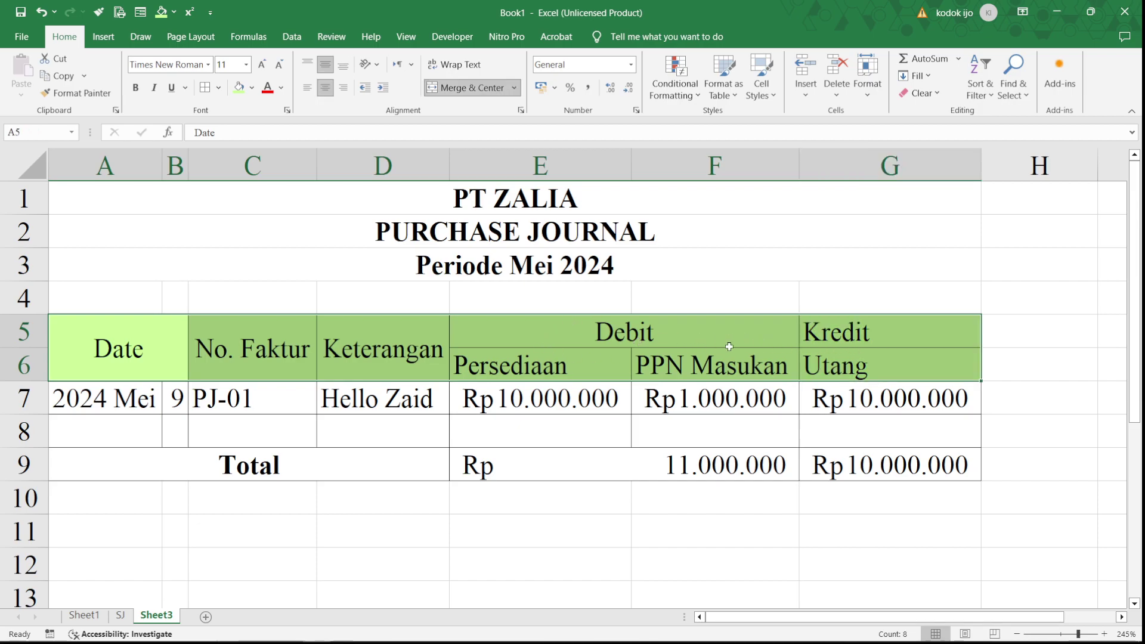
left_click(325, 87)
left_click(325, 87)
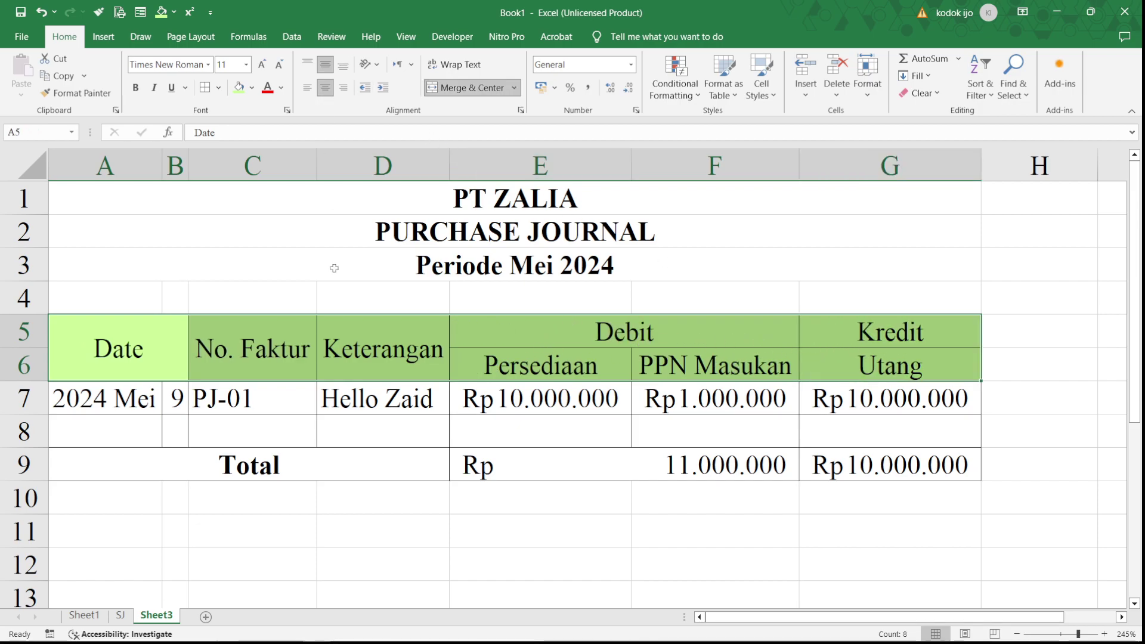
left_click(327, 476)
left_click_drag(427, 463, 842, 467)
left_click(714, 485)
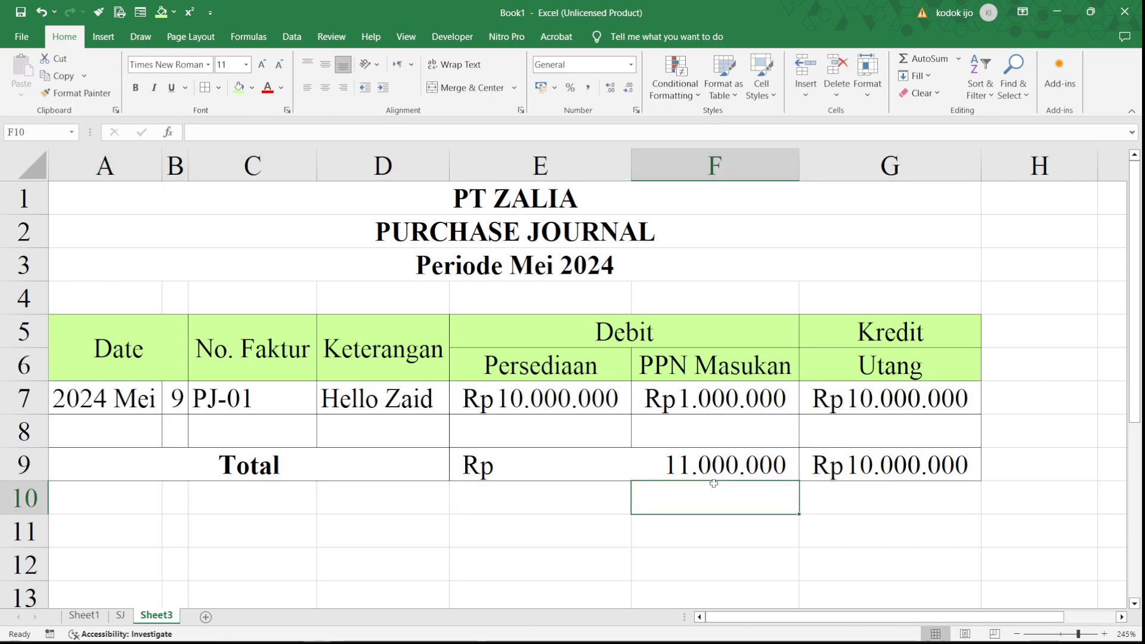